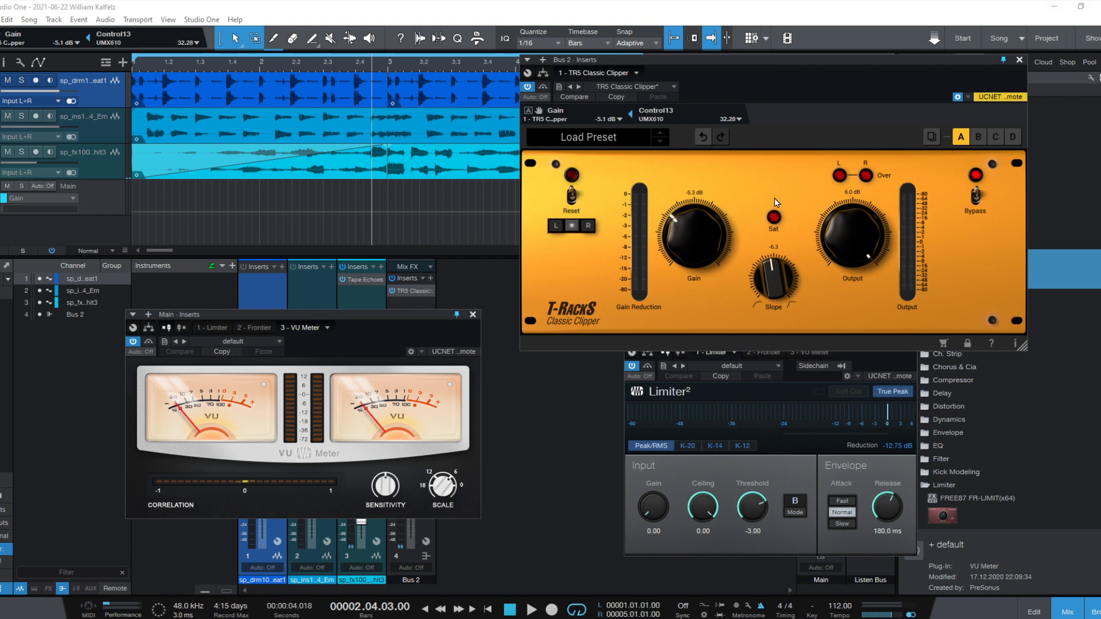
- Bypass the Classic Clipper on Bus 2 and audition the song from the beginning twice
{"action": "left_click", "coordinate": [491, 5]}
{"action": "key", "text": "comma"}
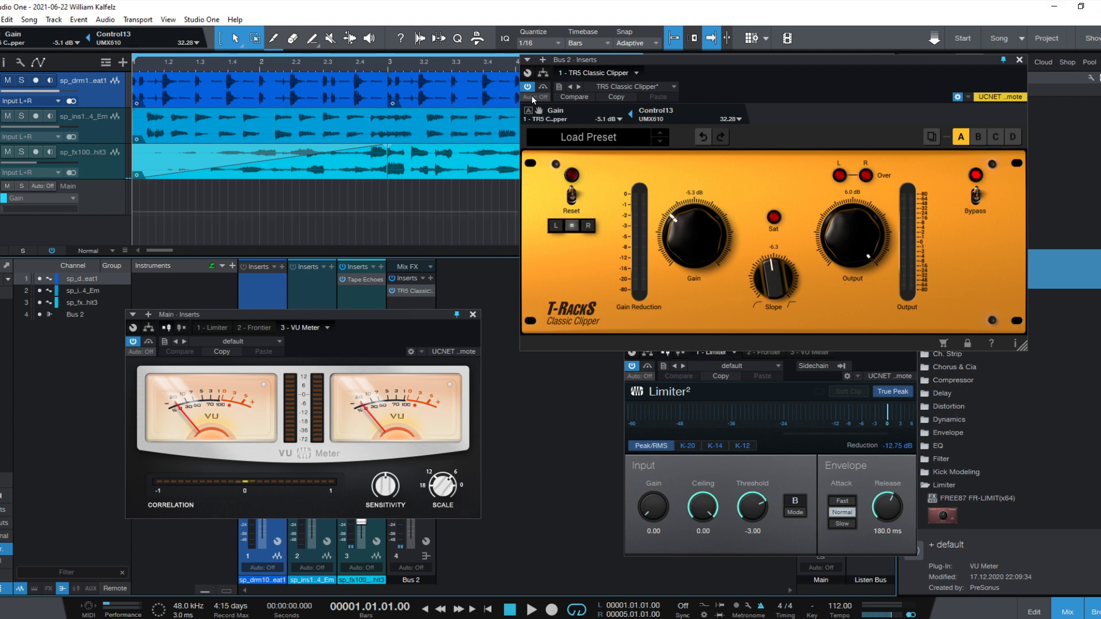
{"action": "key", "text": "space"}
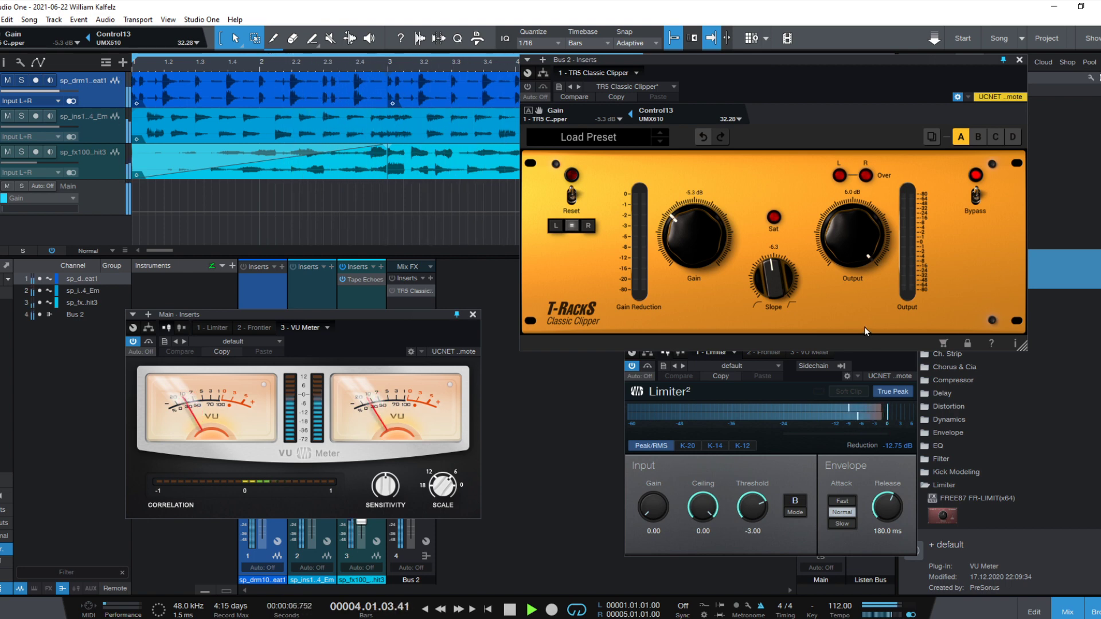
{"action": "key", "text": "space"}
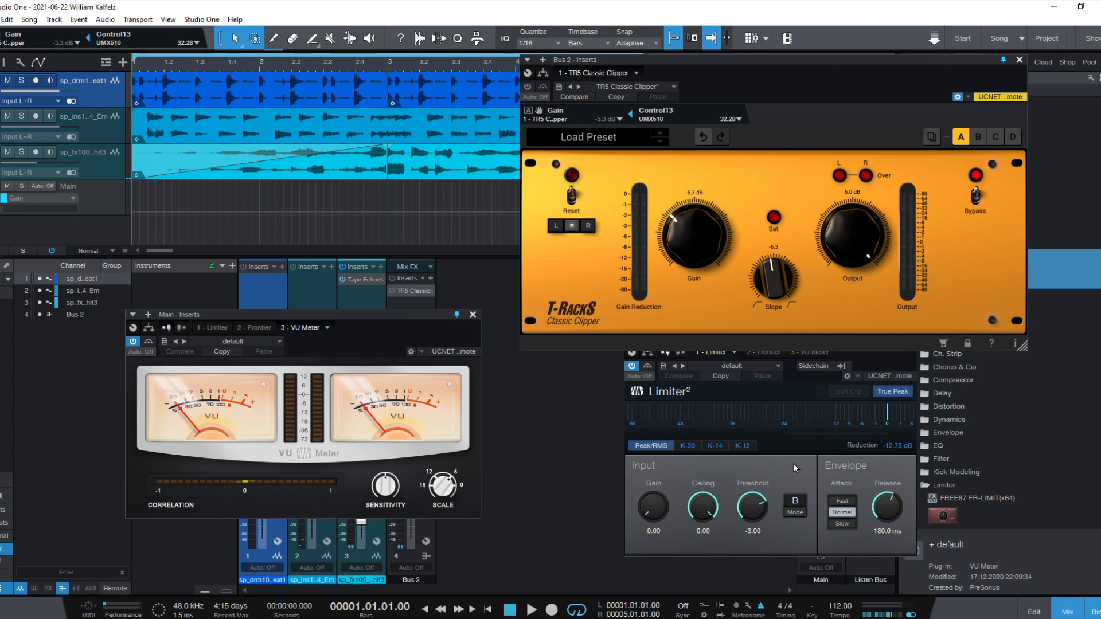
{"action": "key", "text": "space"}
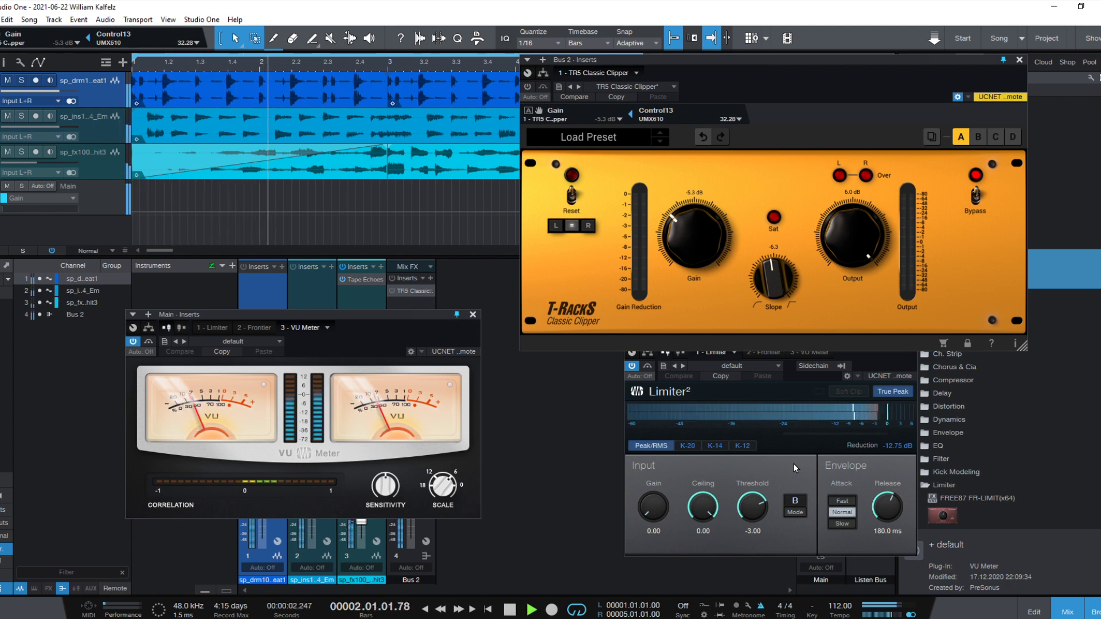
{"action": "key", "text": "space"}
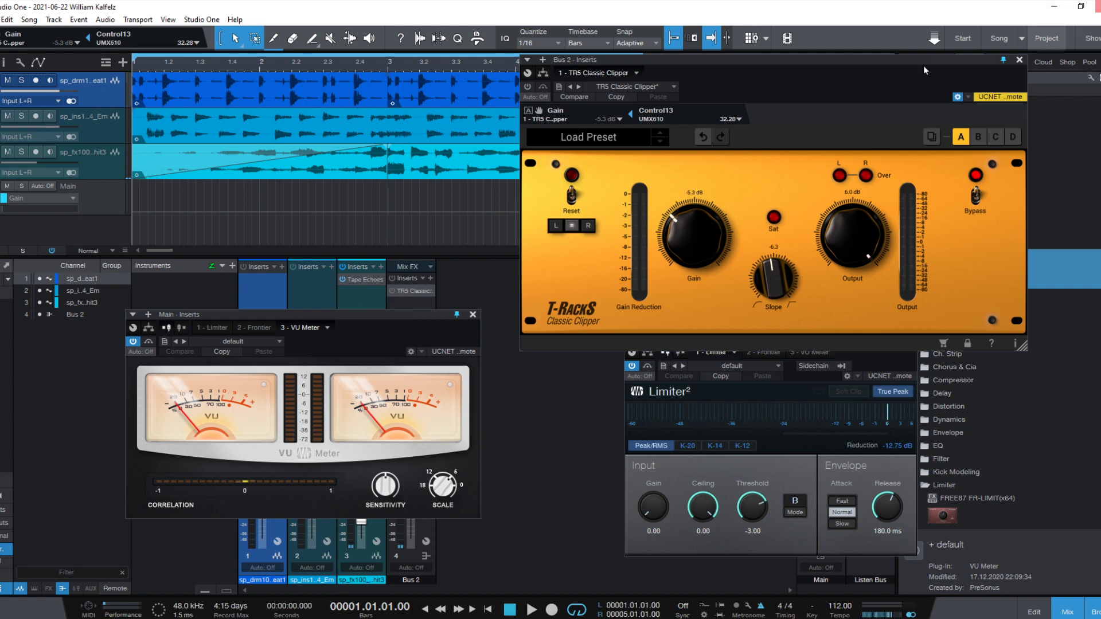
- Open the Tape Echoes insert on the reverse-hit track to review its settings, and close it again
{"action": "left_click", "coordinate": [350, 280]}
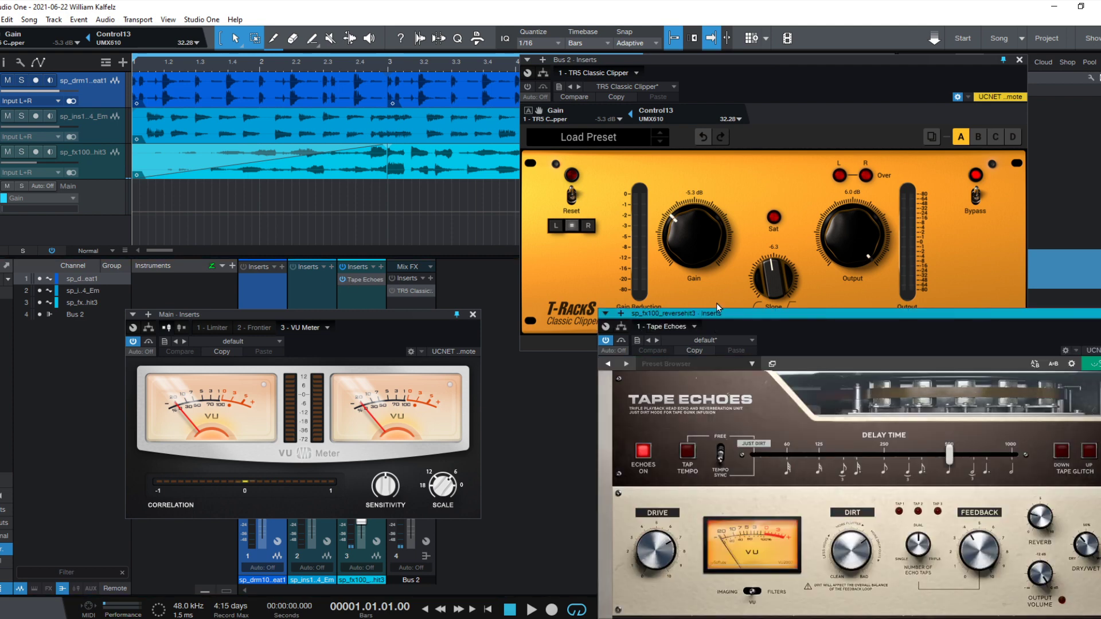
{"action": "left_click_drag", "start_coordinate": [718, 319], "coordinate": [506, 180]}
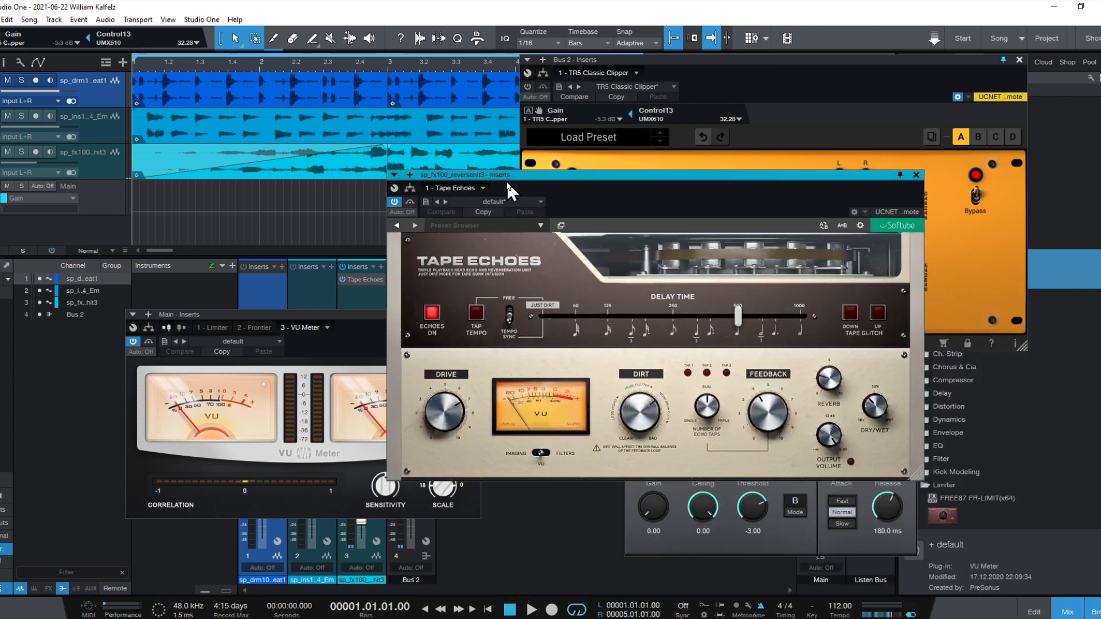
{"action": "left_click", "coordinate": [915, 175]}
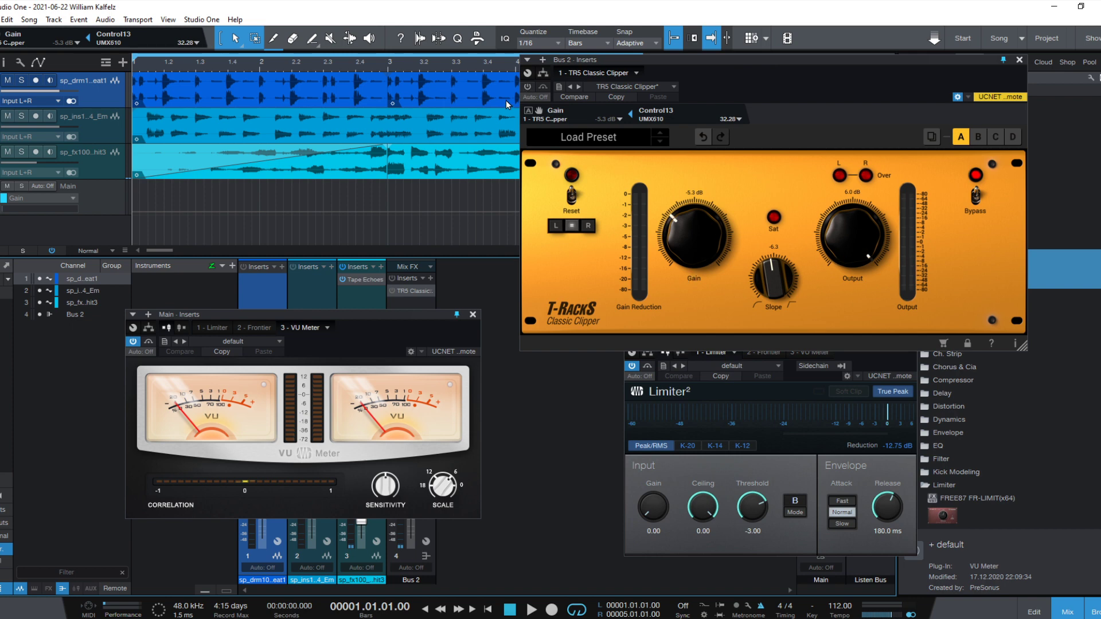
- During playback, set the clipper's Gain to 9.1 dB and Output to -4.9 dB, comparing the sound with the clipper active and bypassed
{"action": "key", "text": "space"}
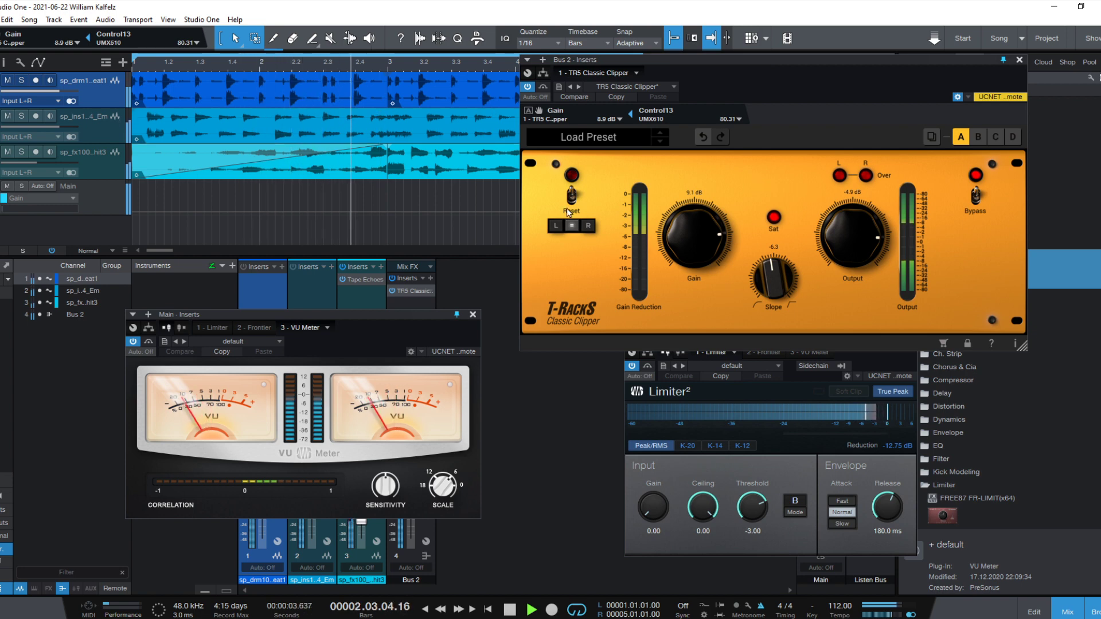
{"action": "left_click", "coordinate": [527, 87]}
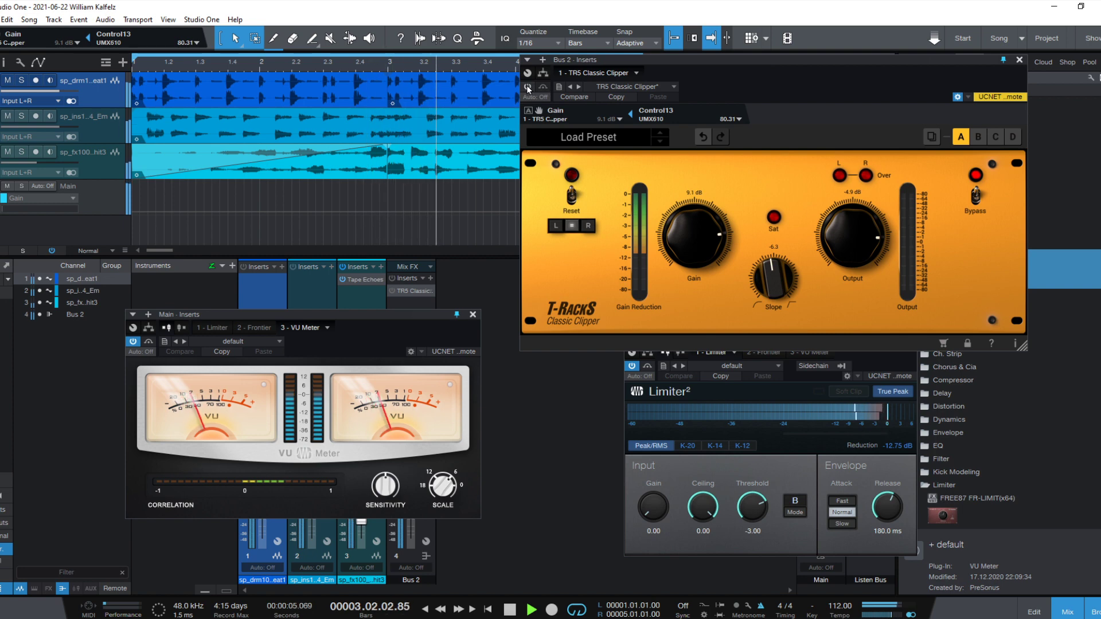
{"action": "left_click", "coordinate": [528, 87]}
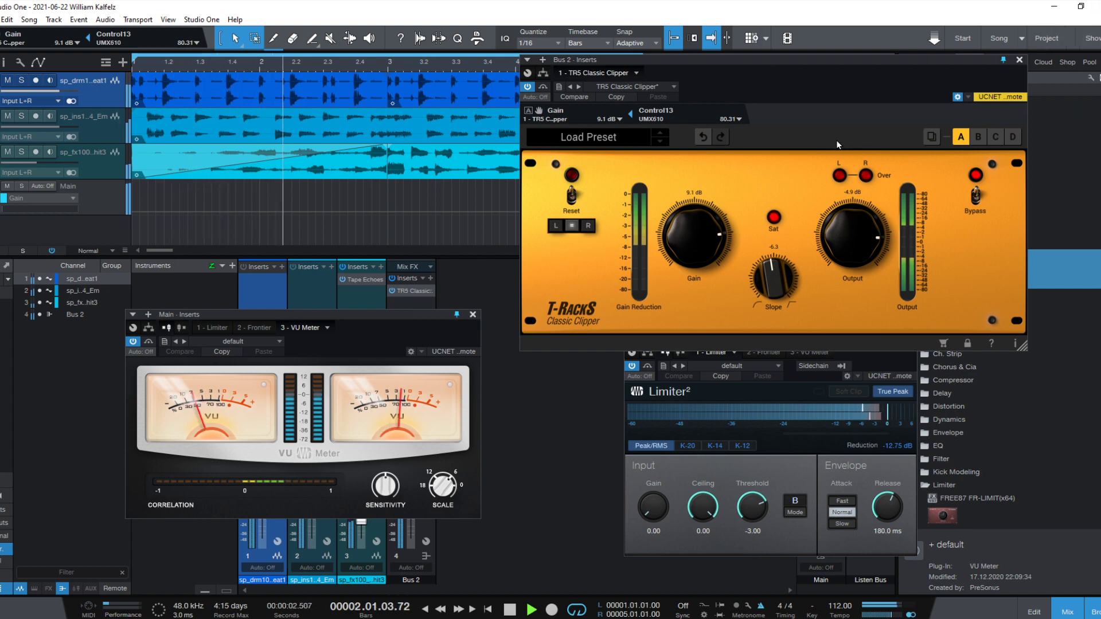
{"action": "key", "text": "space"}
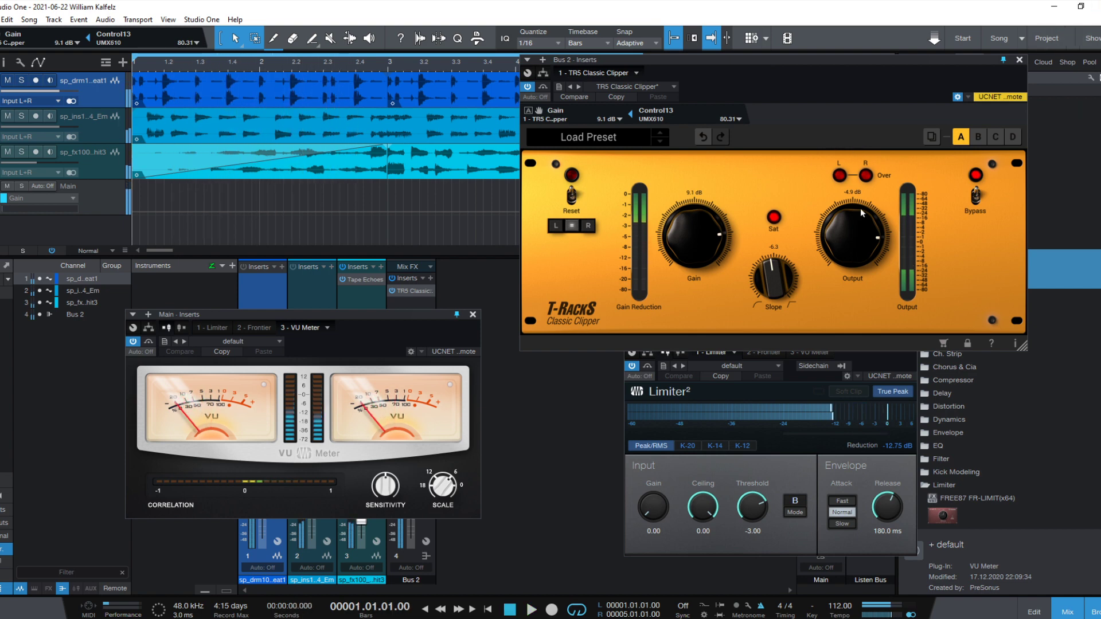
{"action": "left_click", "coordinate": [529, 88]}
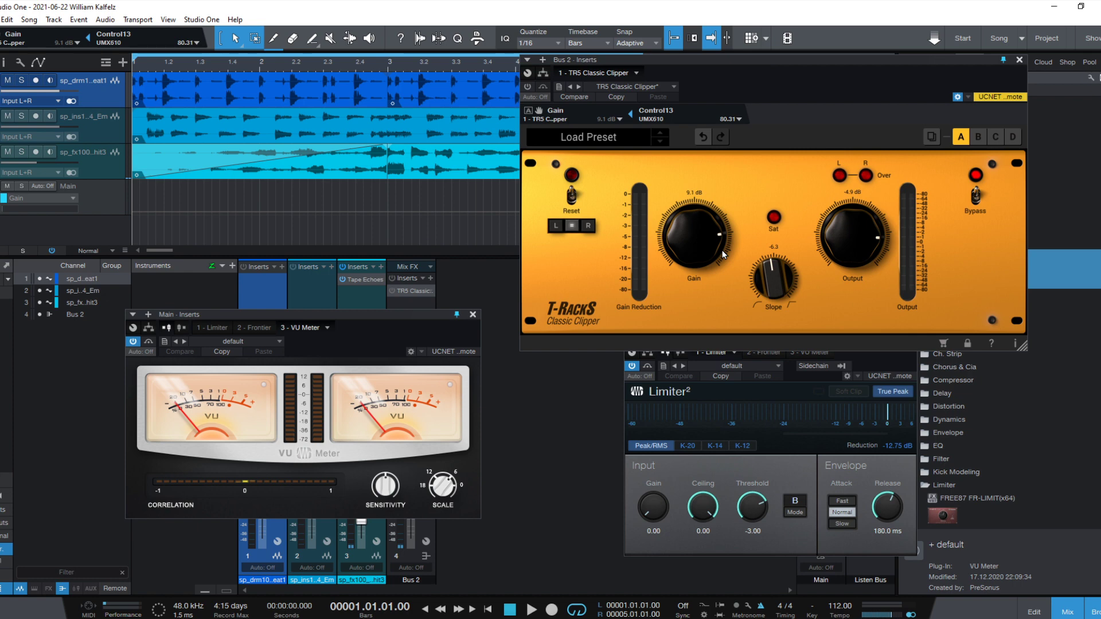
- During playback, set the clipper's Gain to 7.9 dB and Output to -3.9 dB, comparing the active clipper with the bypassed signal
{"action": "key", "text": "space"}
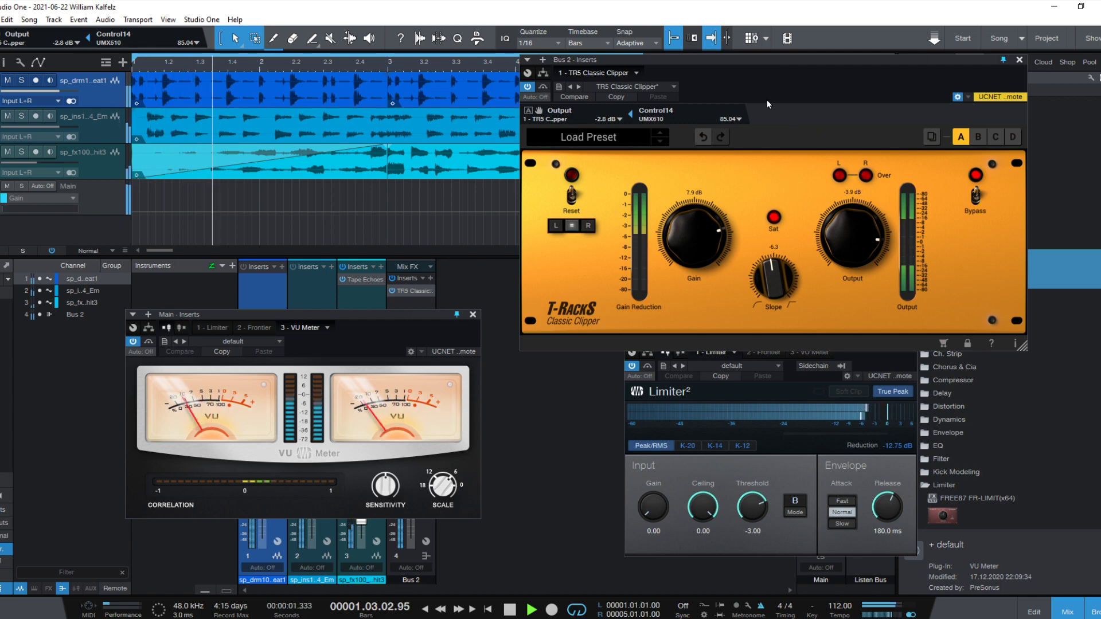
{"action": "left_click", "coordinate": [528, 88]}
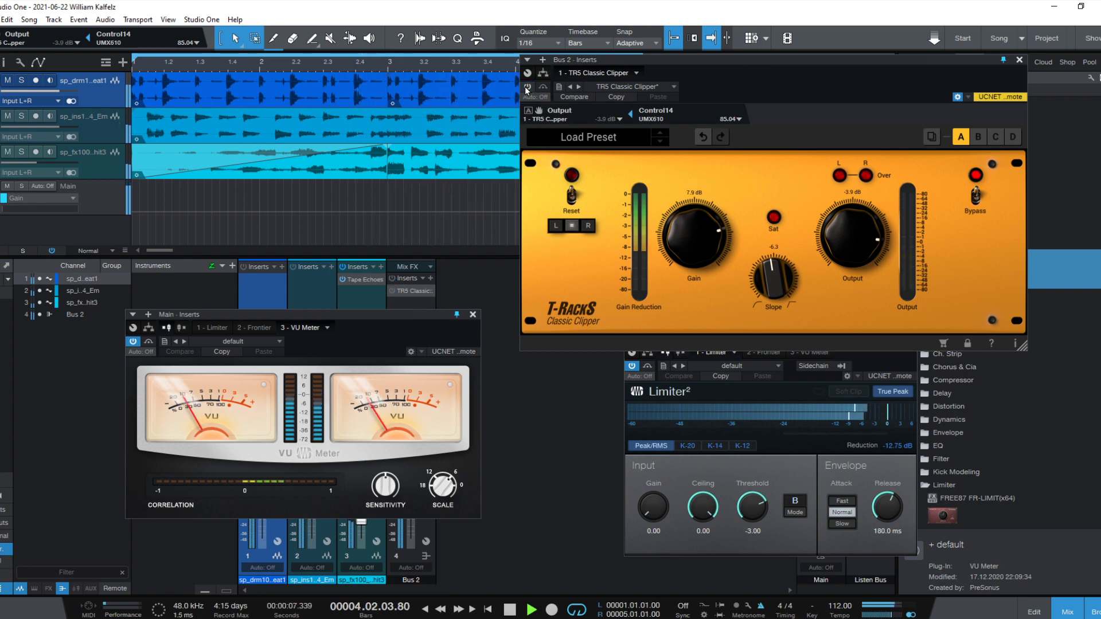
{"action": "left_click", "coordinate": [527, 87]}
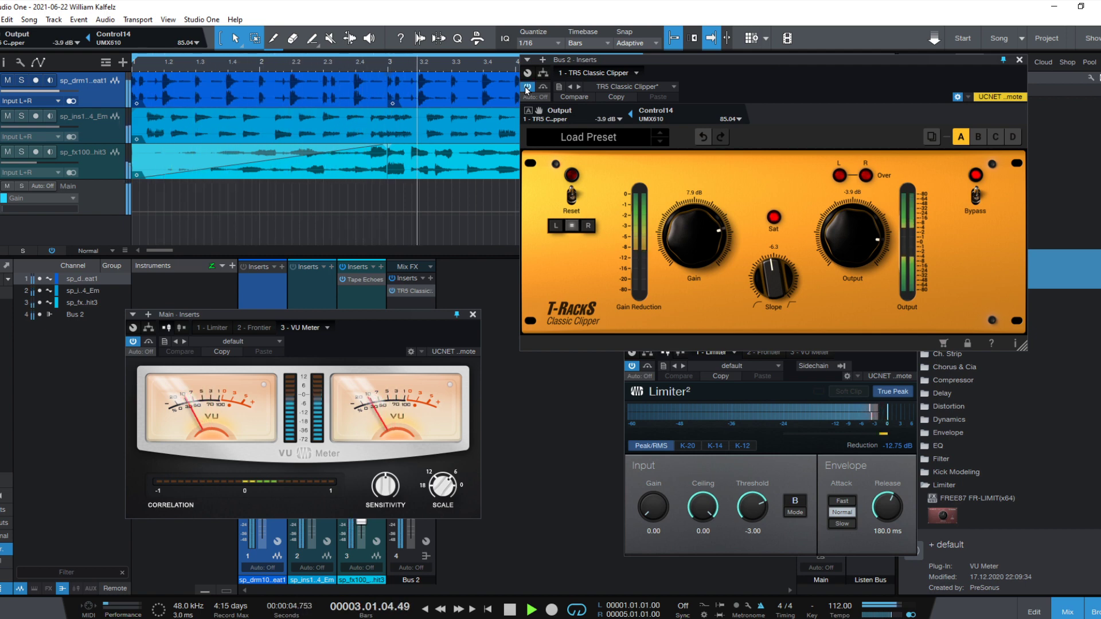
{"action": "key", "text": "space"}
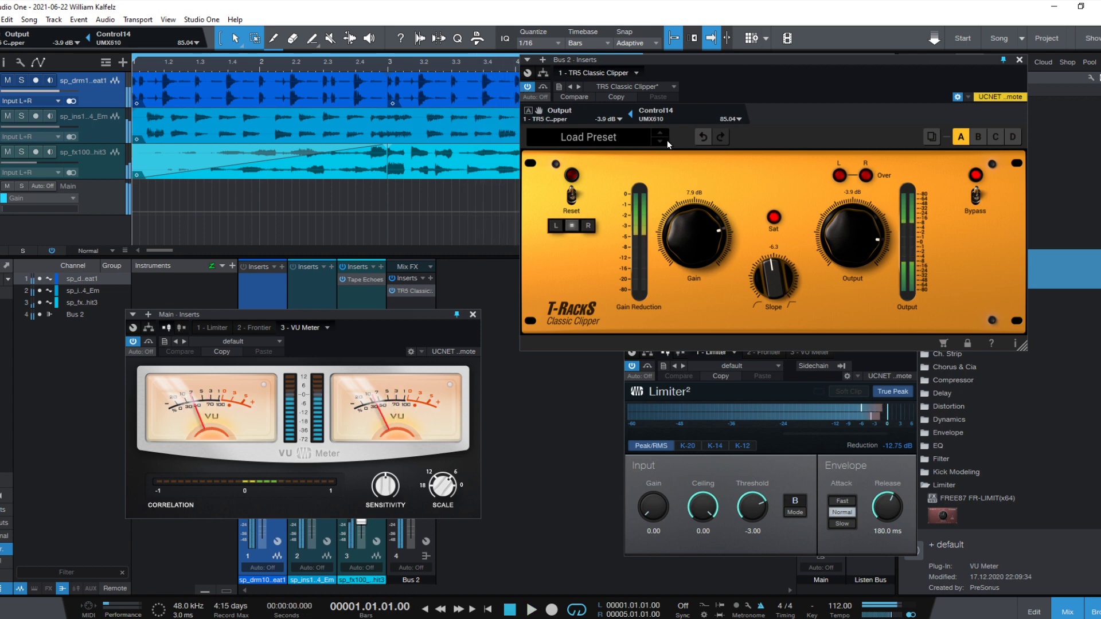
{"action": "left_click", "coordinate": [526, 86]}
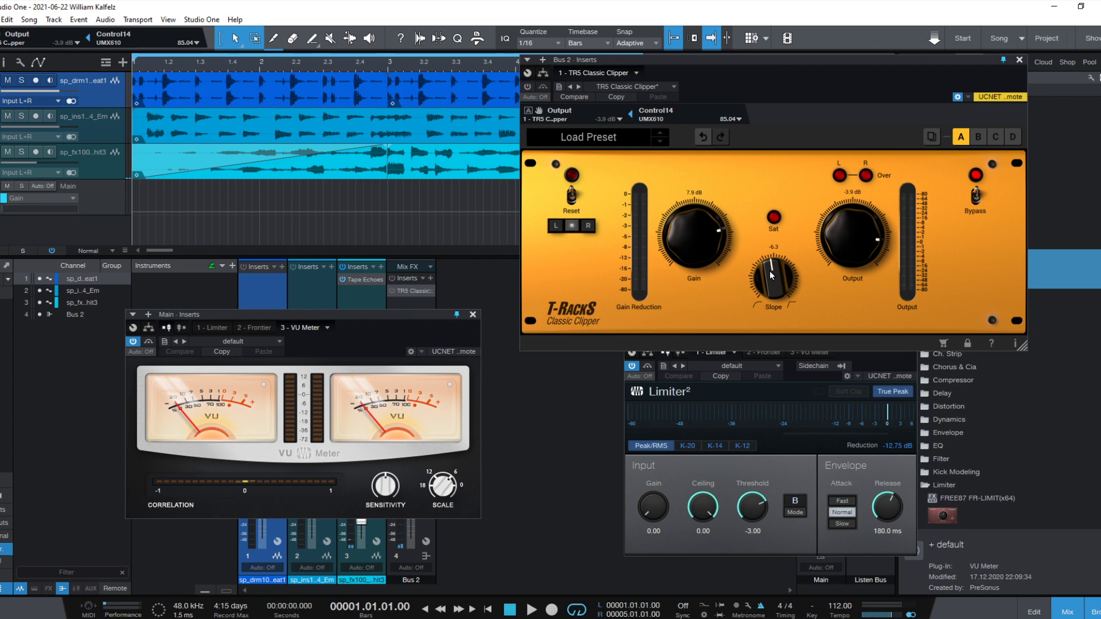
- Play the song while switching the clipper's Slope between 0.0 and -12.0, and leave it at -12.0
{"action": "key", "text": "space"}
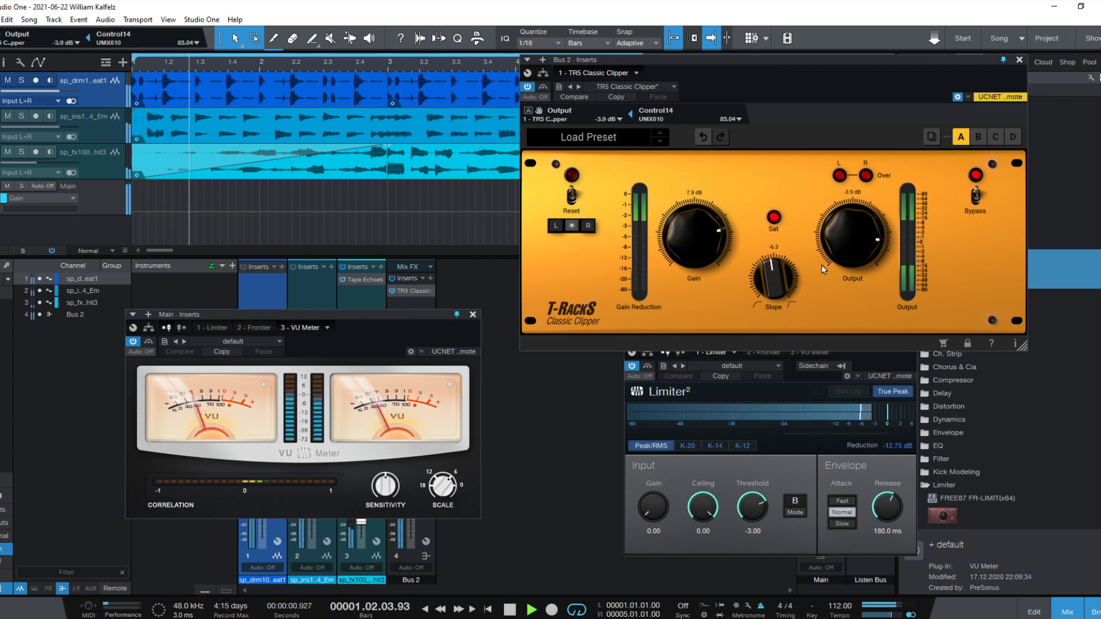
{"action": "left_click_drag", "start_coordinate": [783, 280], "coordinate": [814, 154]}
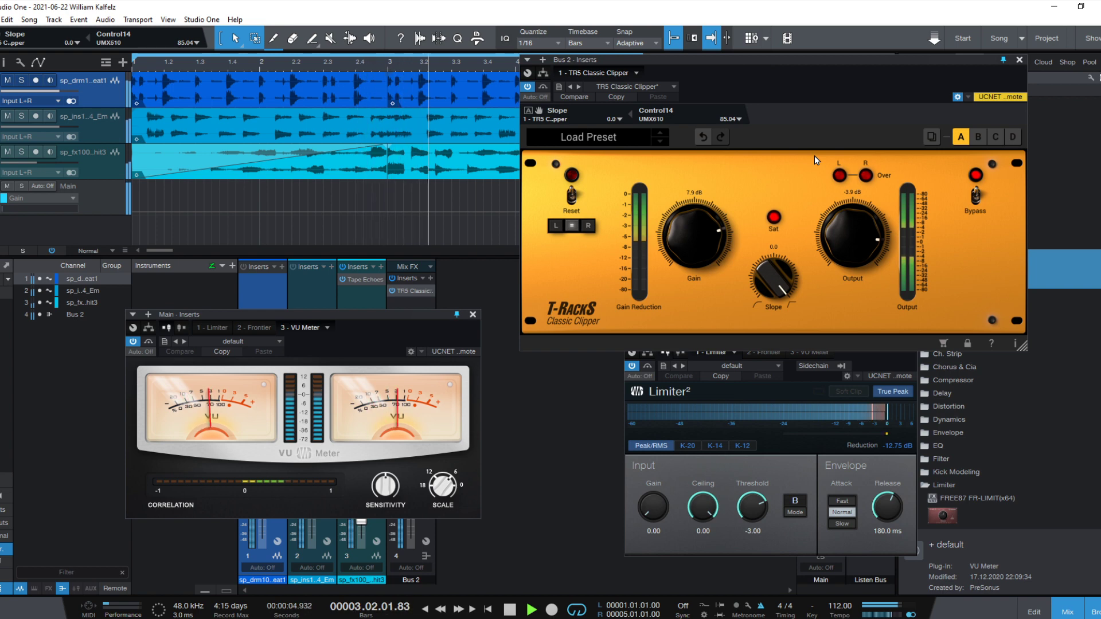
{"action": "left_click_drag", "start_coordinate": [777, 267], "coordinate": [790, 367]}
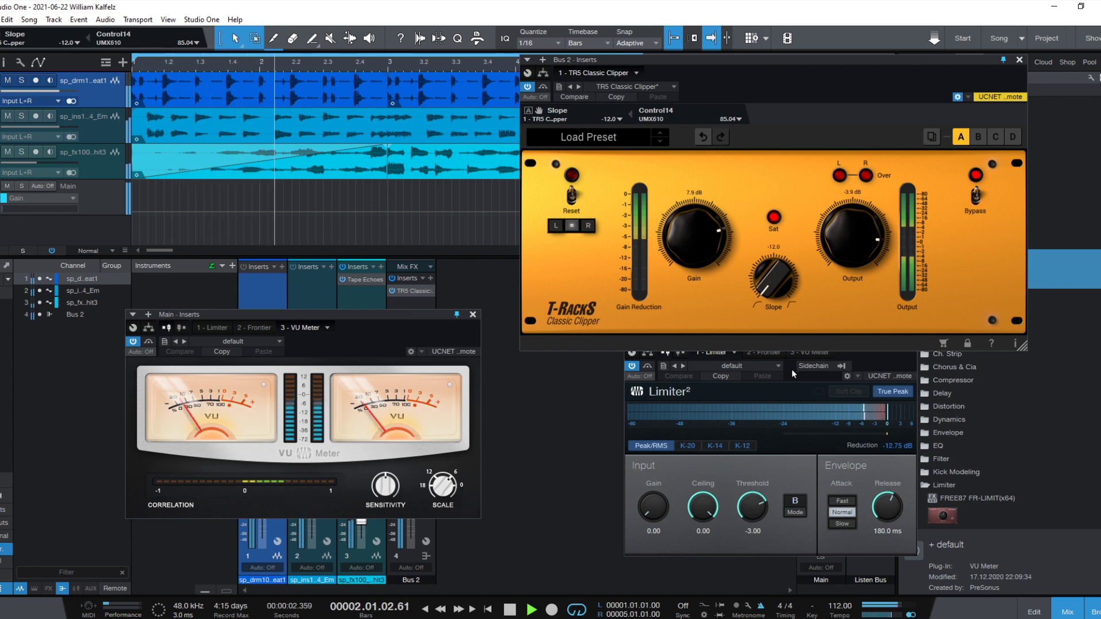
{"action": "left_click_drag", "start_coordinate": [790, 367], "coordinate": [811, 201]}
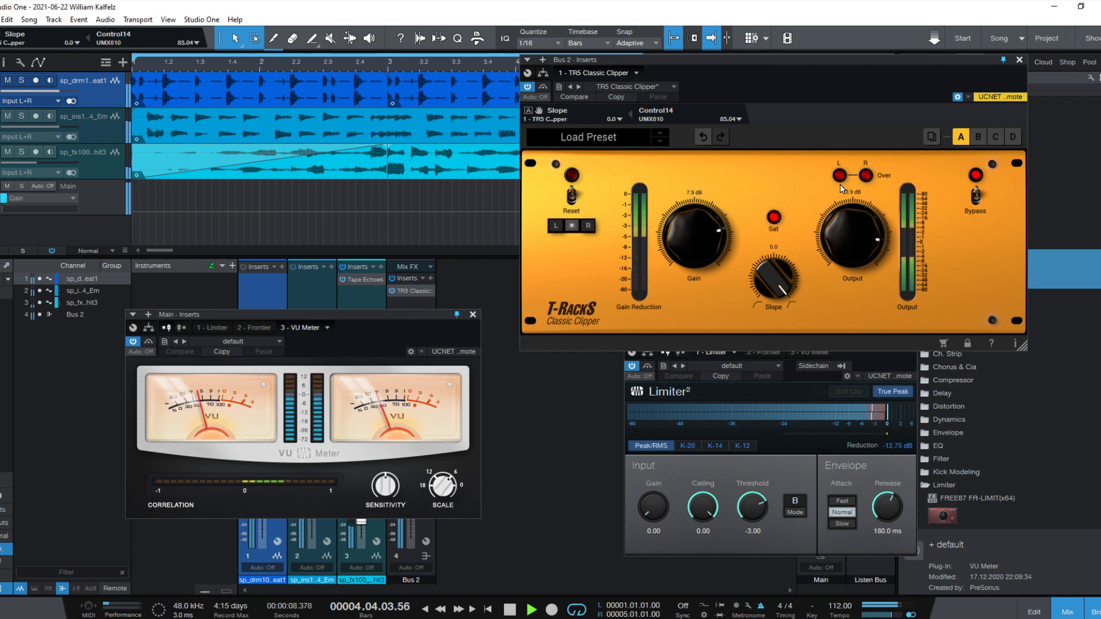
{"action": "left_click_drag", "start_coordinate": [839, 195], "coordinate": [823, 367]}
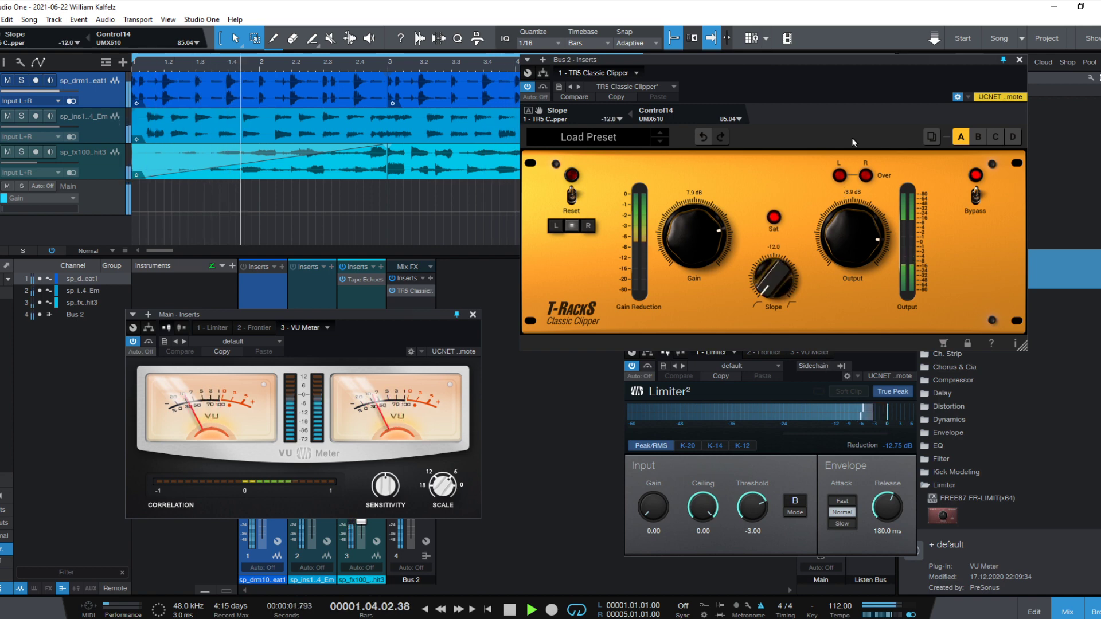
{"action": "key", "text": "space"}
- Move the clipper and limiter windows clear of the Main channel, and add a Spectrum Meter to its inserts
{"action": "left_click_drag", "start_coordinate": [899, 60], "coordinate": [654, 34]}
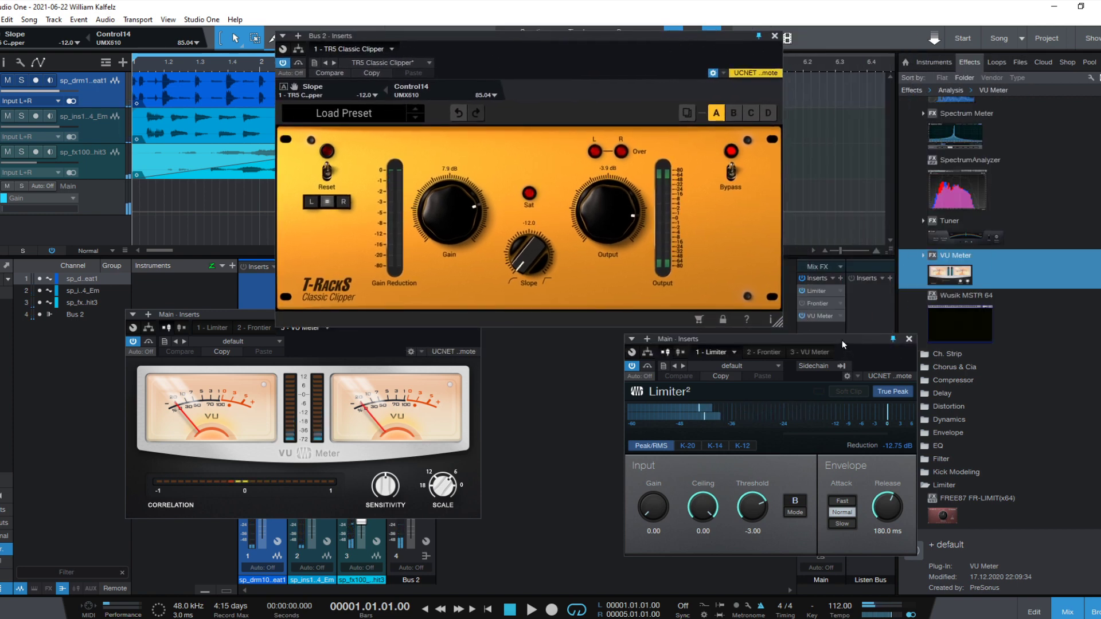
{"action": "left_click_drag", "start_coordinate": [841, 339], "coordinate": [720, 370]}
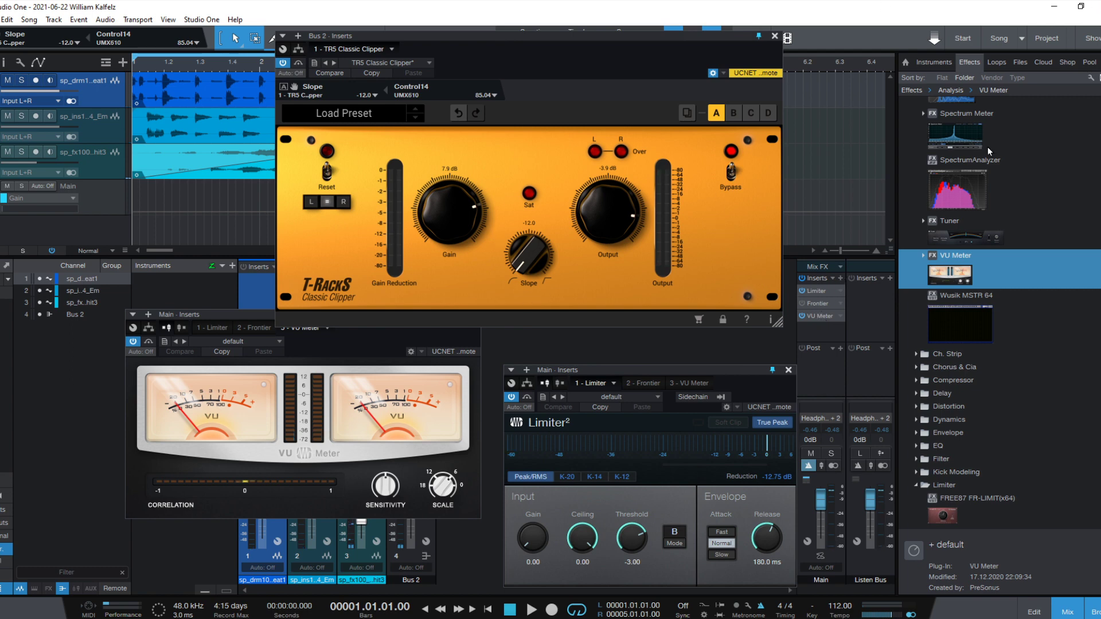
{"action": "scroll", "coordinate": [1016, 195], "scroll_direction": "up", "scroll_amount": 3}
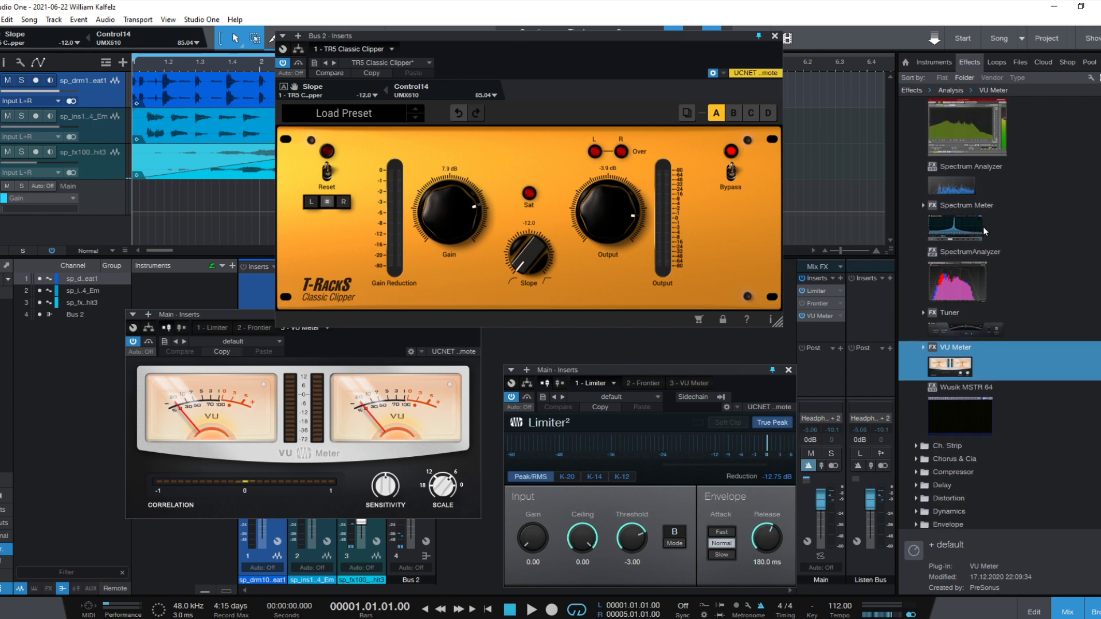
{"action": "left_click_drag", "start_coordinate": [983, 226], "coordinate": [826, 338]}
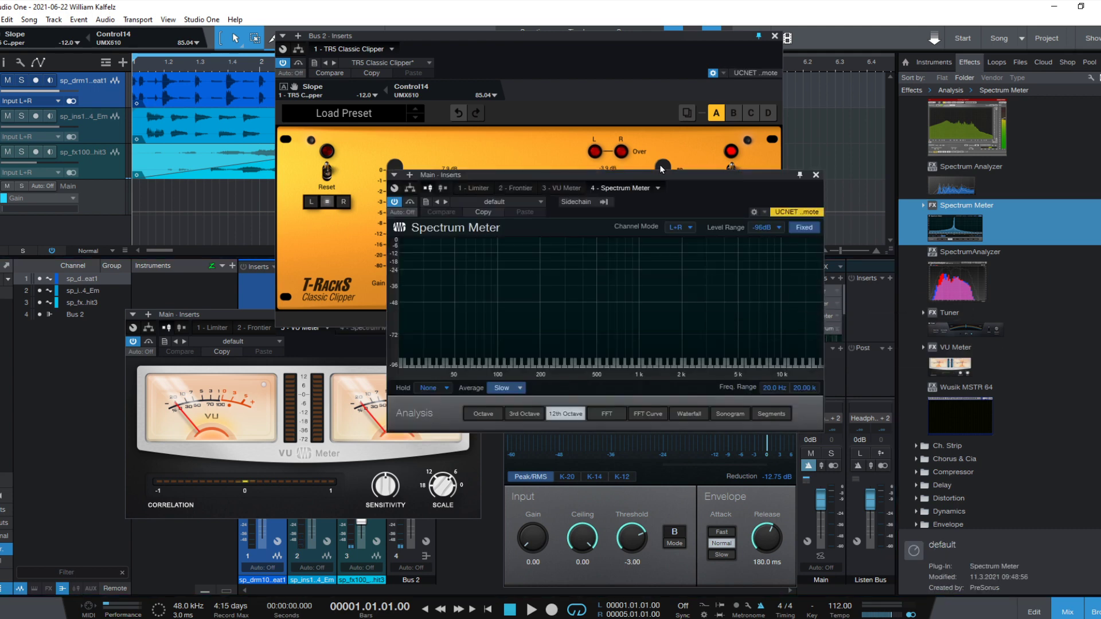
- Move and enlarge the Spectrum Meter window, start playback, and set its analysis view to FFT
{"action": "left_click_drag", "start_coordinate": [666, 176], "coordinate": [873, 59]}
{"action": "left_click_drag", "start_coordinate": [1028, 308], "coordinate": [1100, 458]}
{"action": "key", "text": "space"}
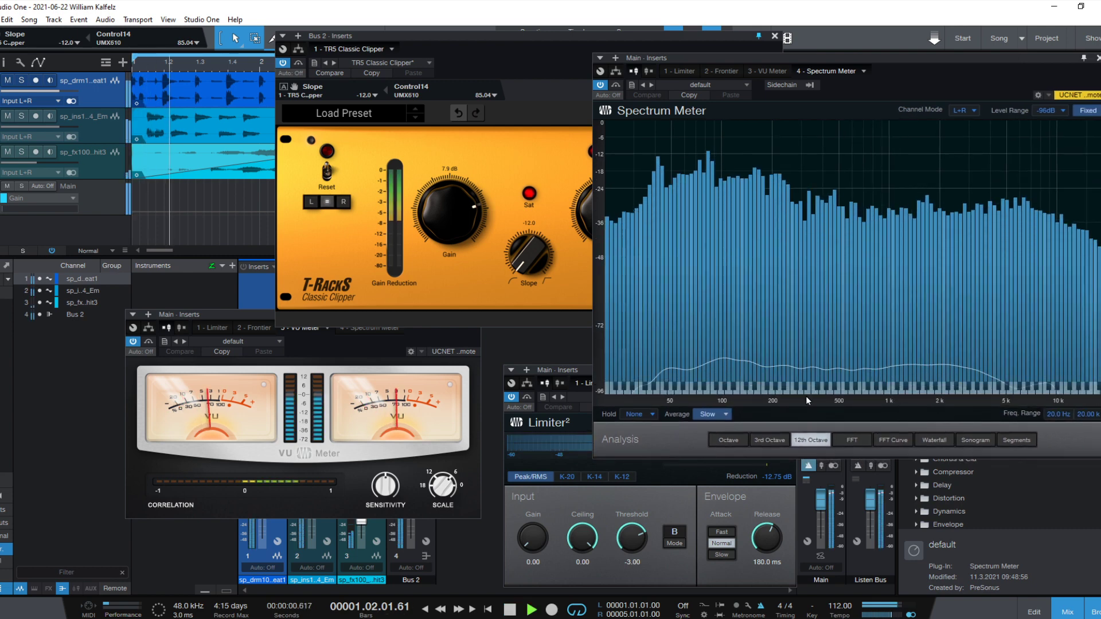
{"action": "left_click", "coordinate": [853, 439]}
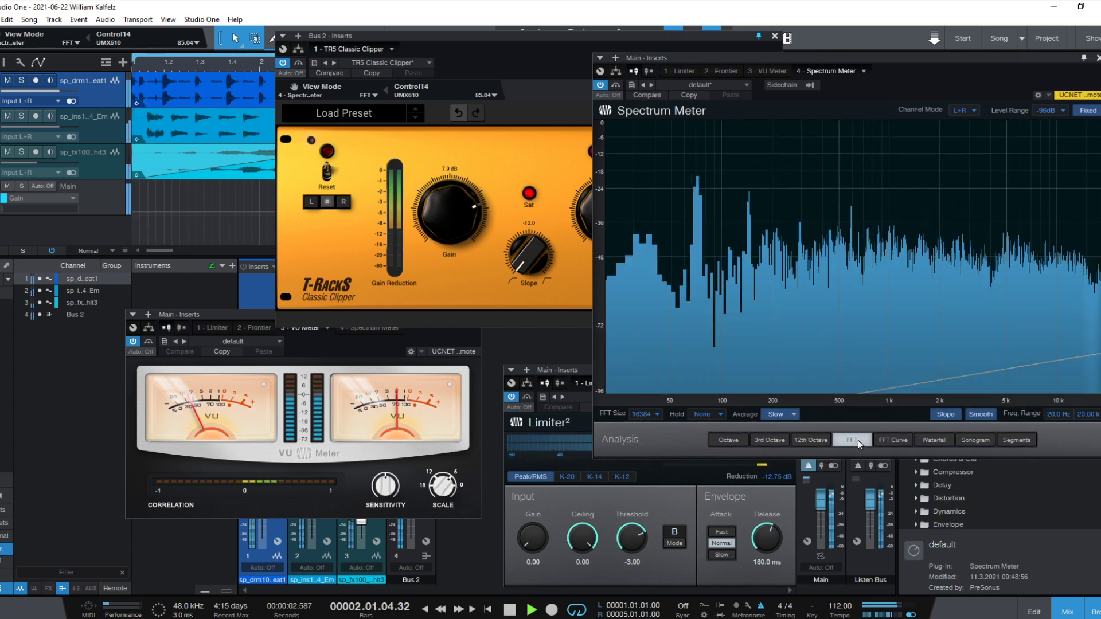
{"action": "left_click", "coordinate": [893, 439]}
{"action": "left_click", "coordinate": [867, 440]}
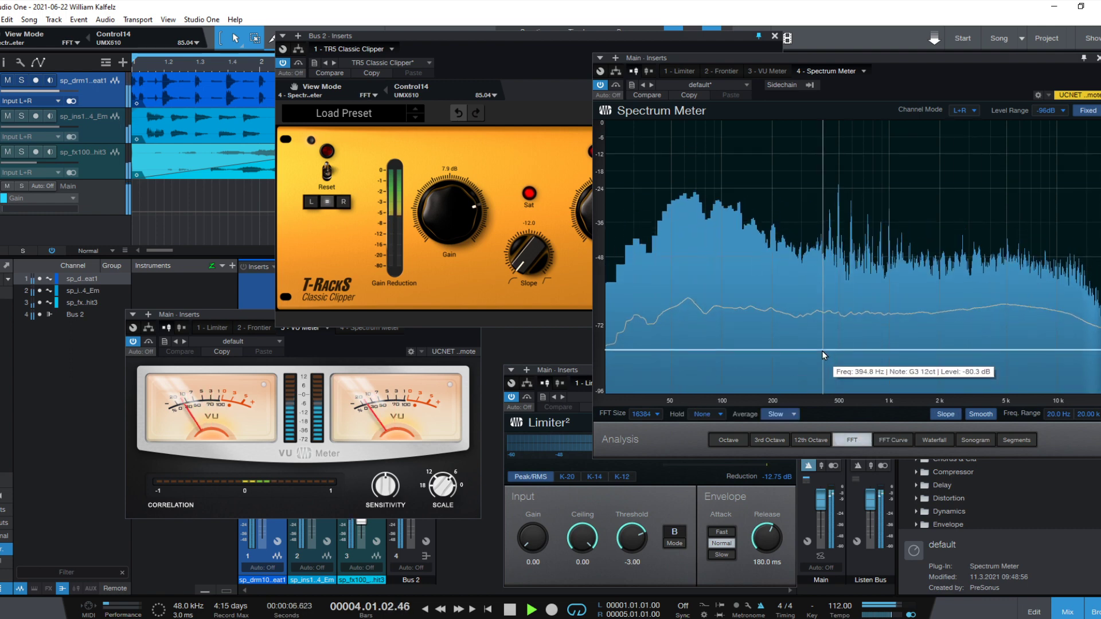
- Sweep the clipper's Slope between 0.0 and -12.0 with its window beside the Spectrum Meter, and finish at -12.0
{"action": "left_click_drag", "start_coordinate": [524, 258], "coordinate": [539, 115]}
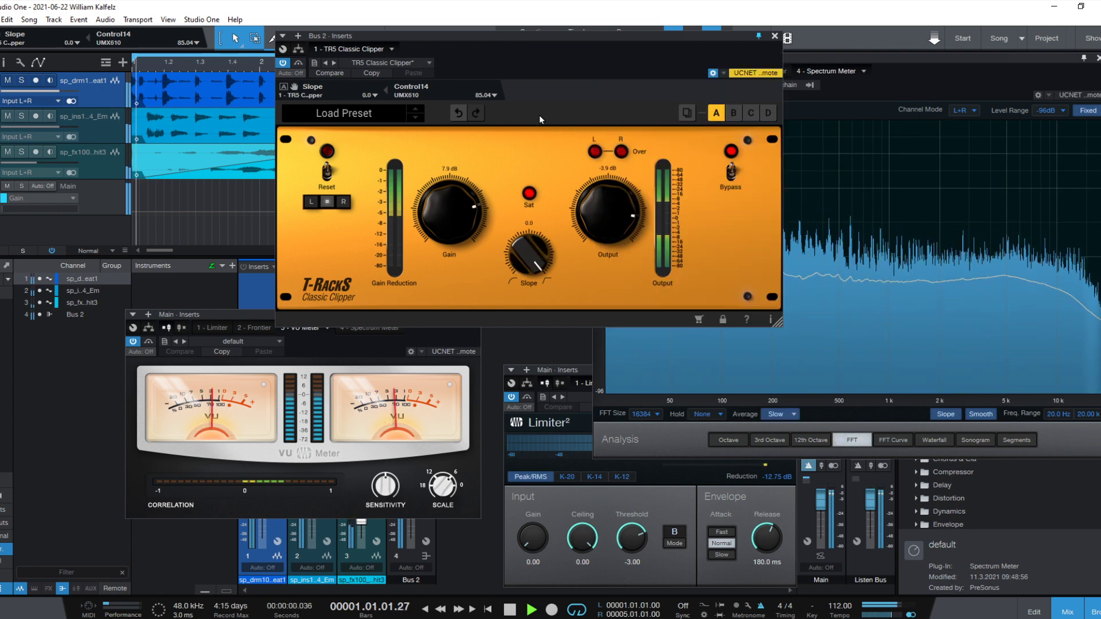
{"action": "left_click_drag", "start_coordinate": [567, 36], "coordinate": [340, 42]}
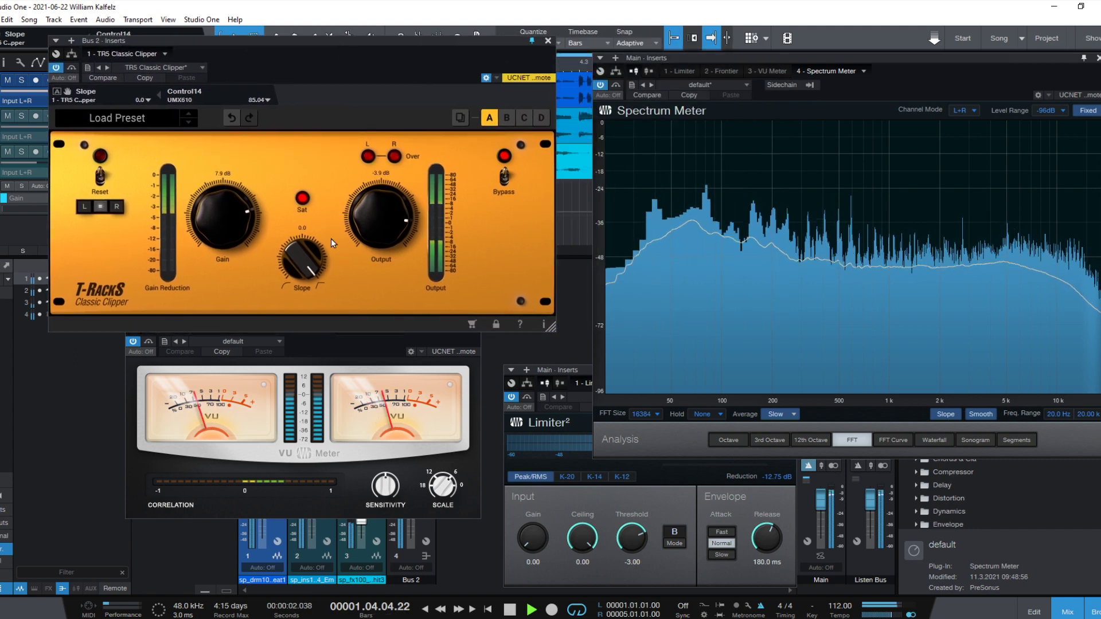
{"action": "left_click_drag", "start_coordinate": [310, 261], "coordinate": [315, 438]}
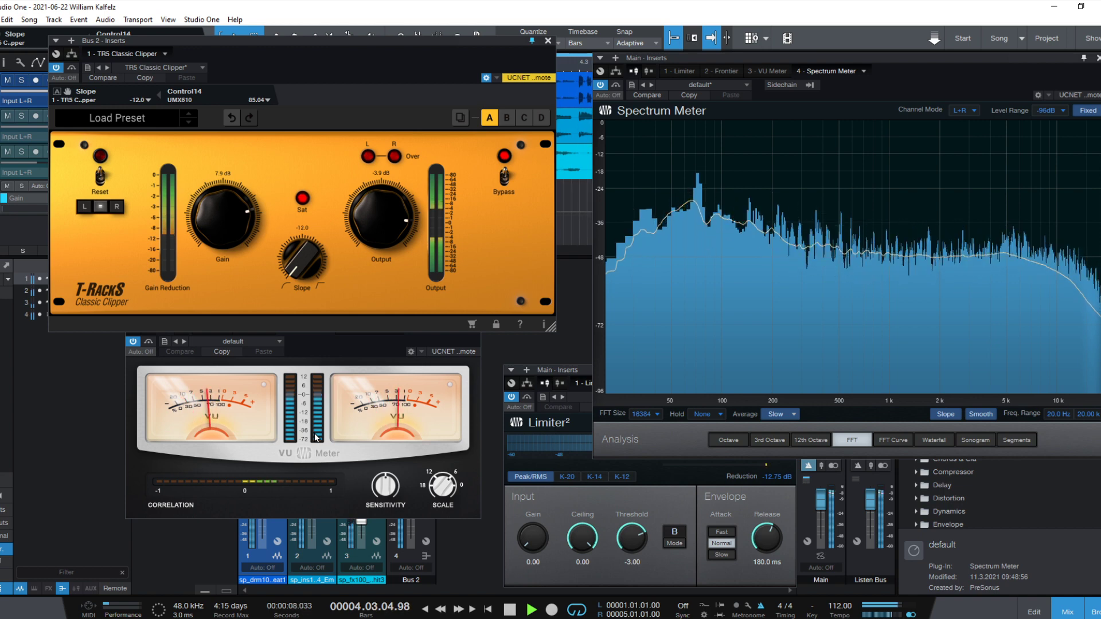
{"action": "left_click_drag", "start_coordinate": [315, 438], "coordinate": [341, 252]}
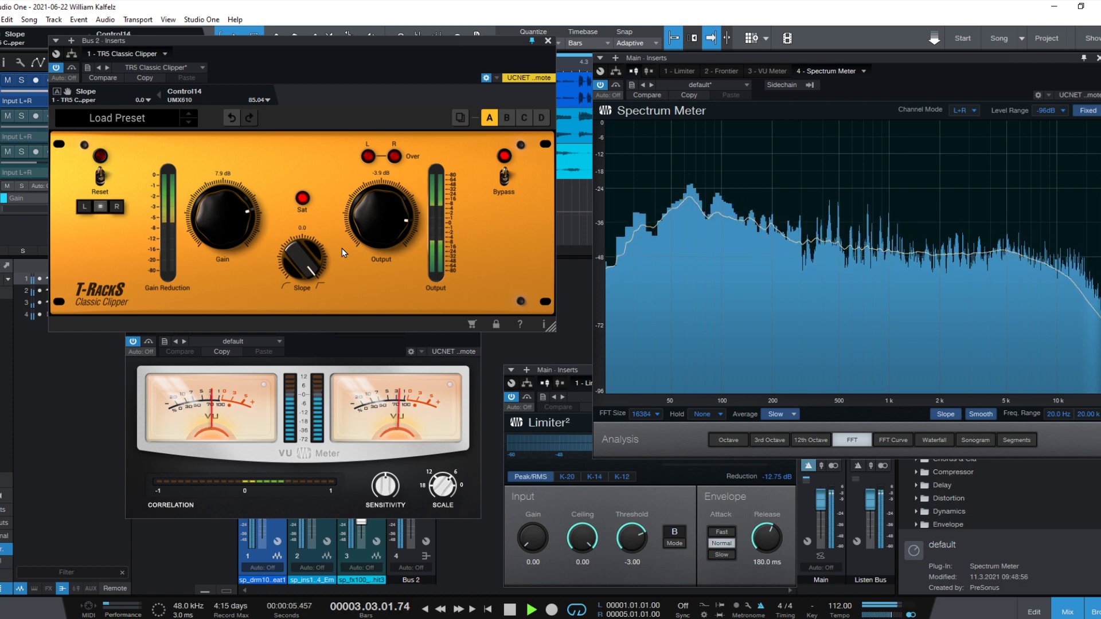
{"action": "left_click_drag", "start_coordinate": [341, 249], "coordinate": [305, 411]}
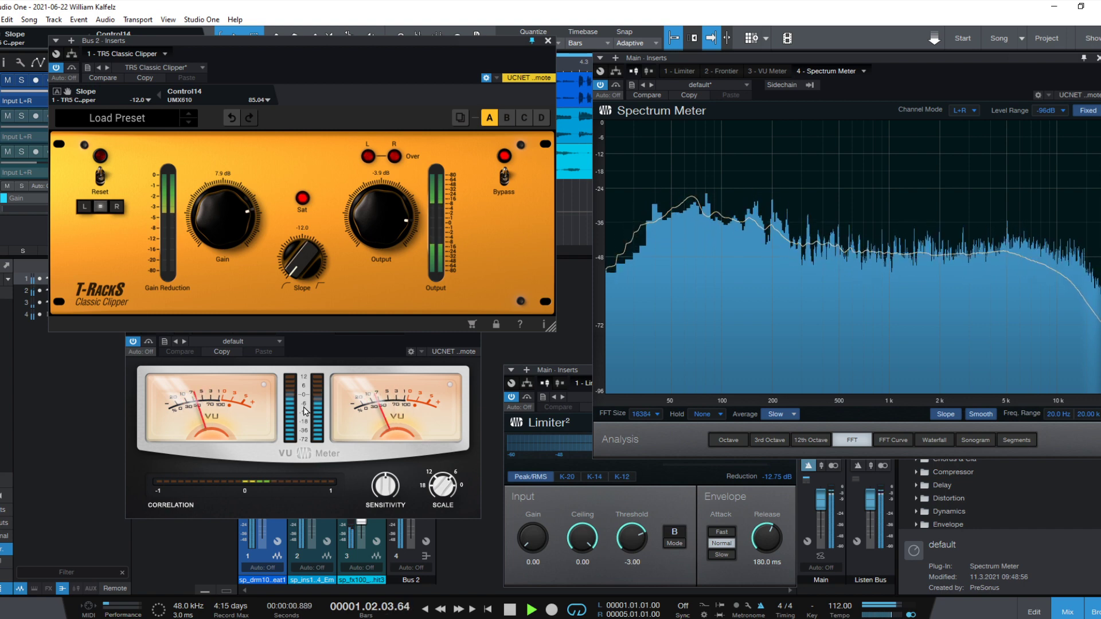
- Sweep the clipper's Slope between 0.0 and -12.0, stop playback, and reset the Slope to -6.0
{"action": "left_click_drag", "start_coordinate": [305, 411], "coordinate": [326, 180]}
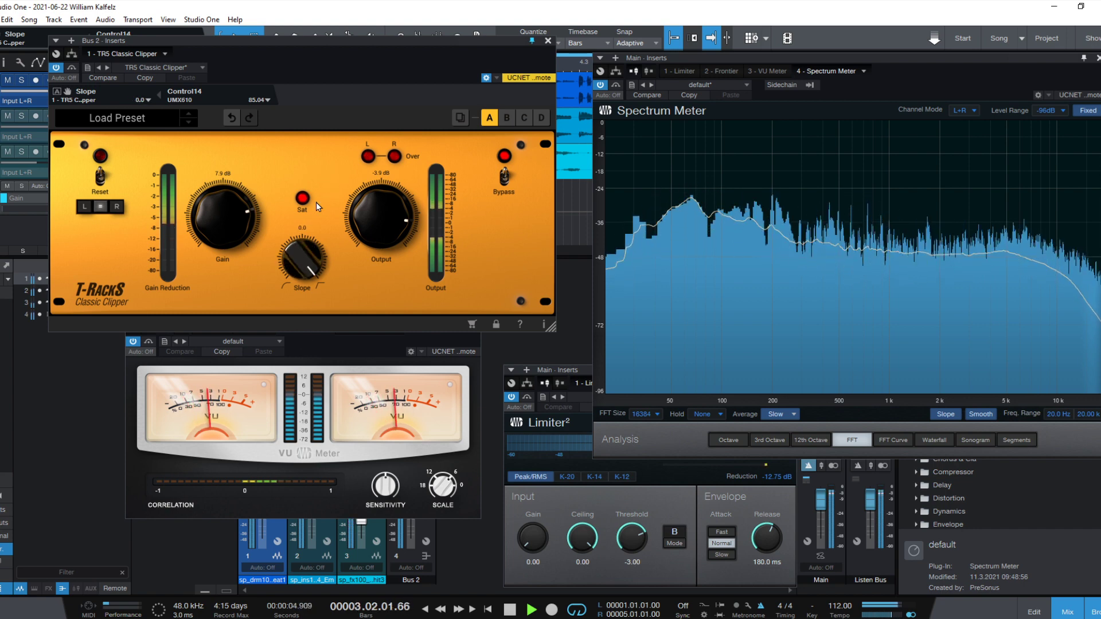
{"action": "key", "text": "space"}
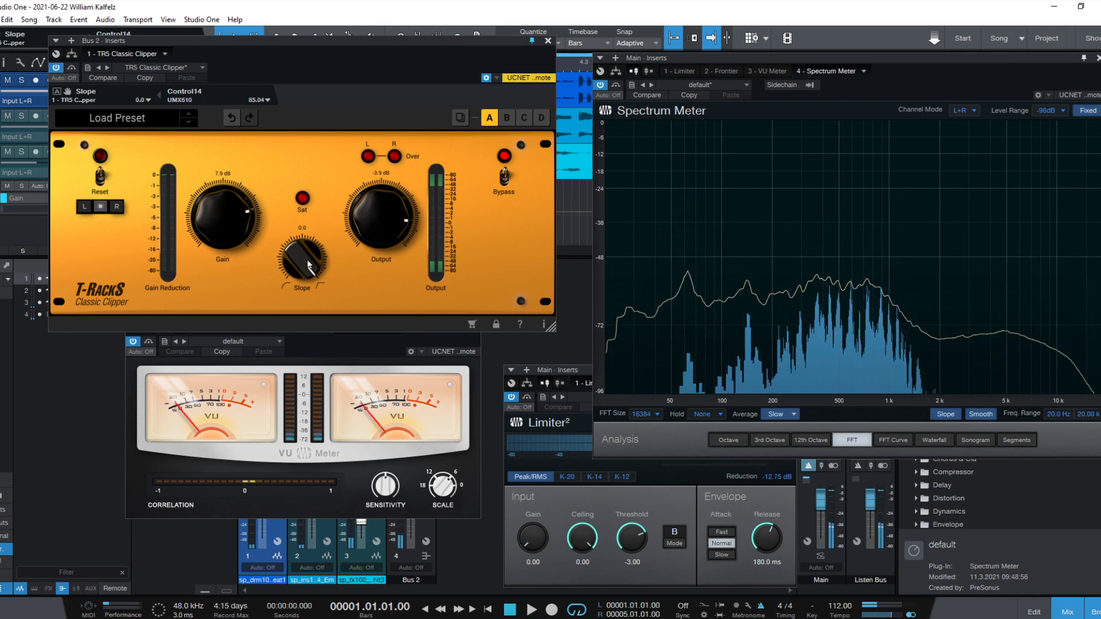
{"action": "left_click_drag", "start_coordinate": [302, 261], "coordinate": [306, 430]}
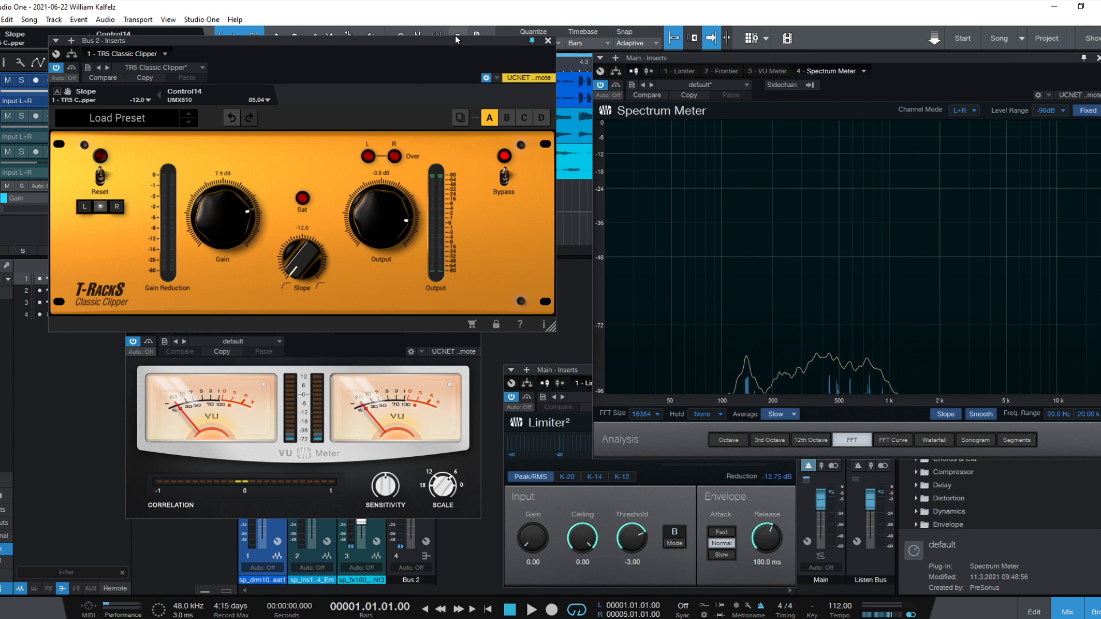
{"action": "left_click_drag", "start_coordinate": [303, 259], "coordinate": [350, 126]}
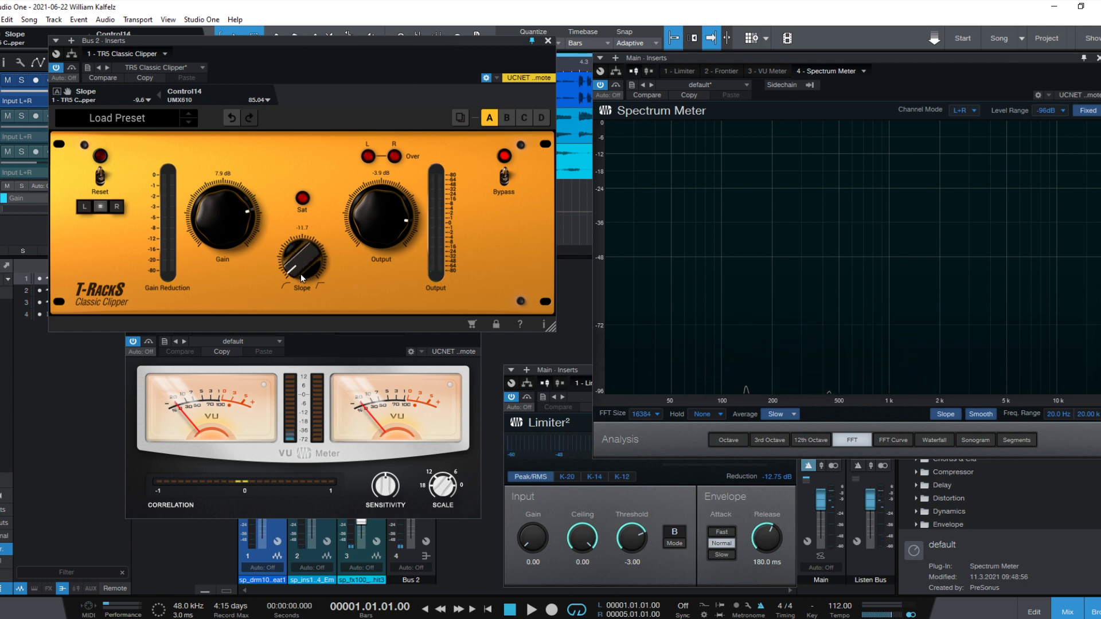
{"action": "left_click_drag", "start_coordinate": [365, 86], "coordinate": [358, 449]}
{"action": "double_click", "coordinate": [303, 267]}
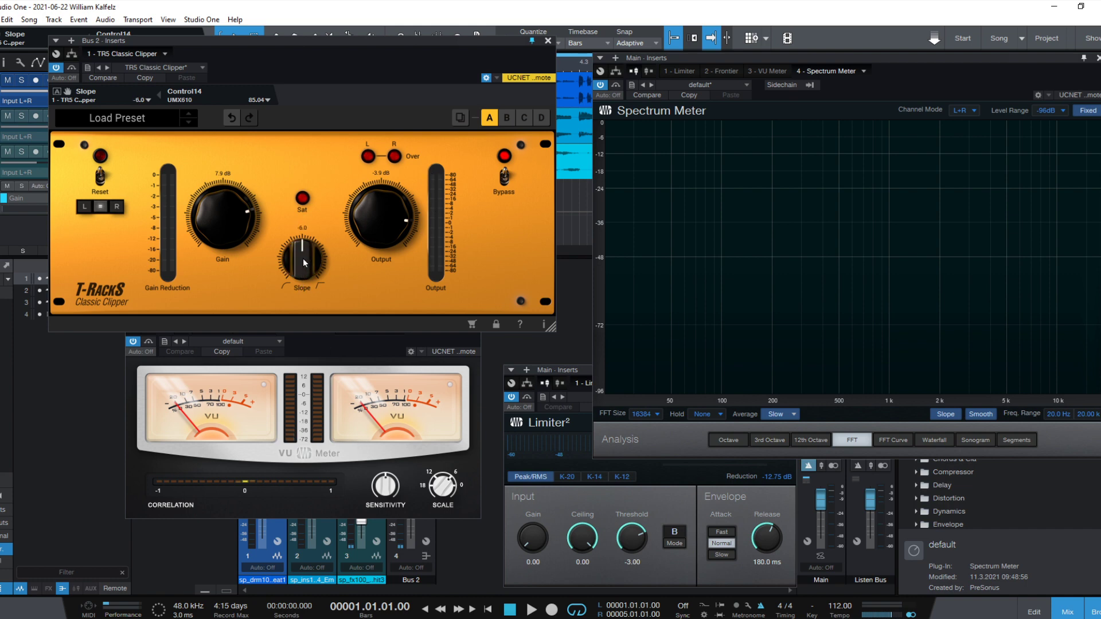
- Lower the clipper window below the tracks' waveforms, play the song, compare the mix with the clipper bypassed and active, and stop
{"action": "left_click_drag", "start_coordinate": [339, 52], "coordinate": [347, 150]}
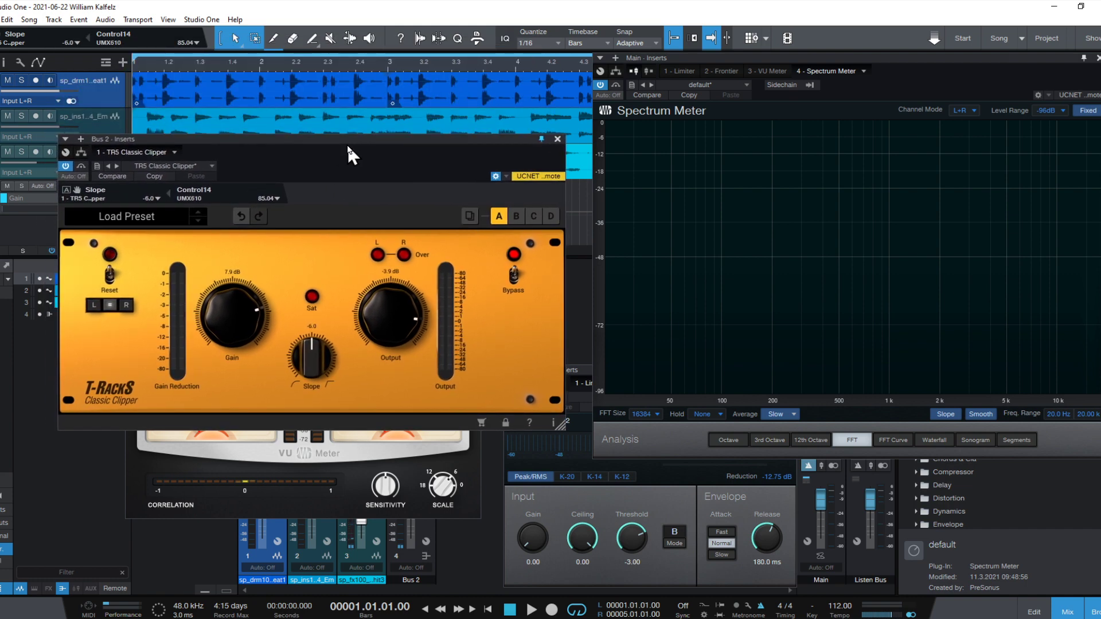
{"action": "key", "text": "space"}
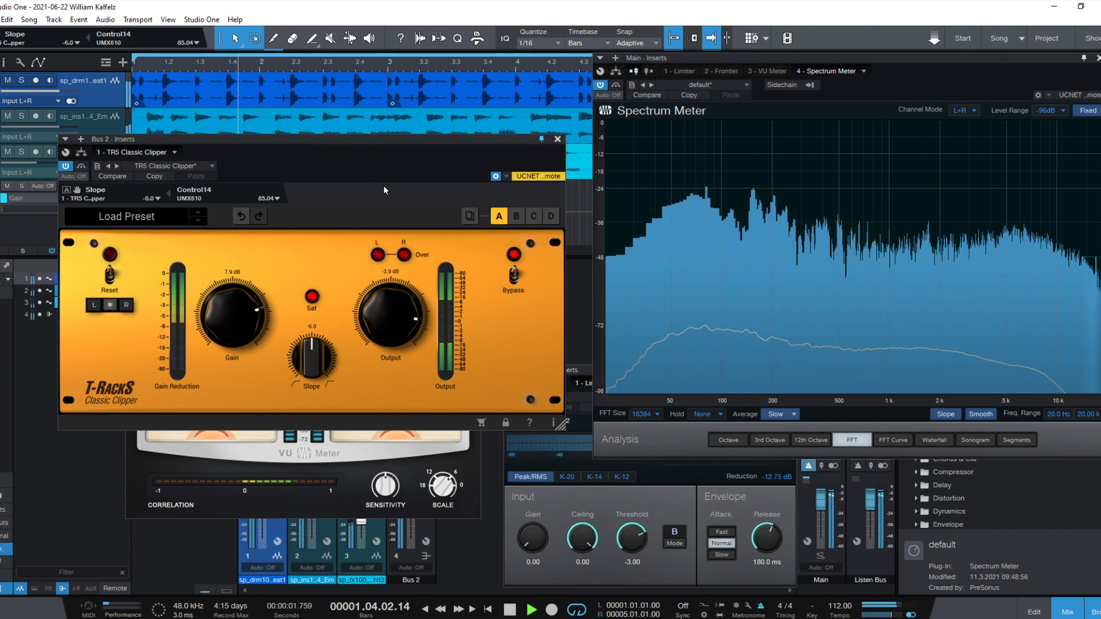
{"action": "left_click", "coordinate": [66, 167]}
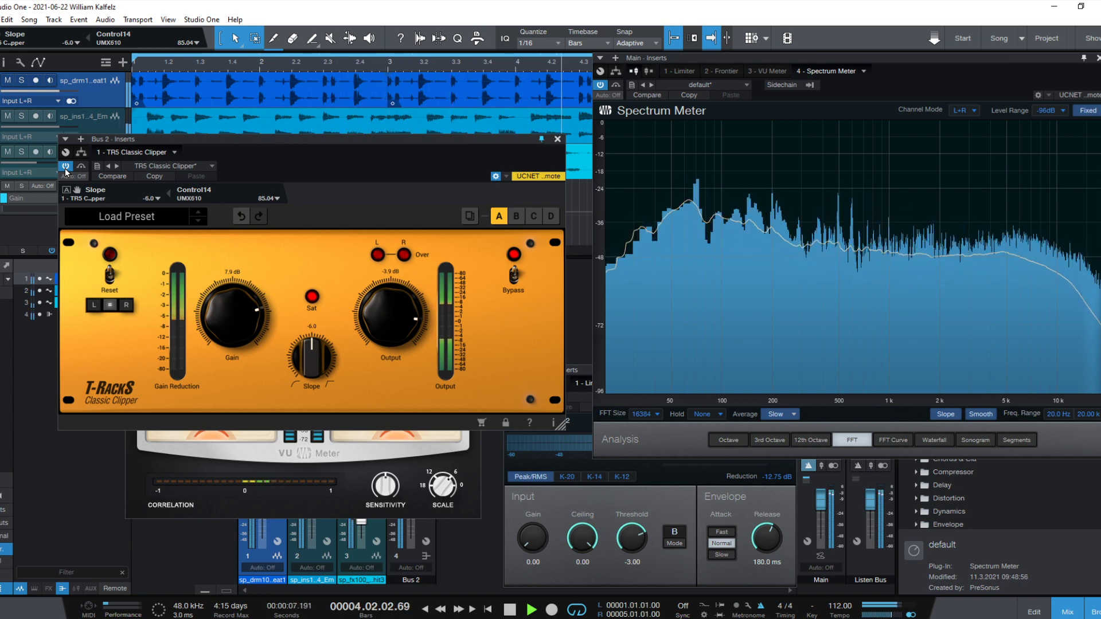
{"action": "key", "text": "space"}
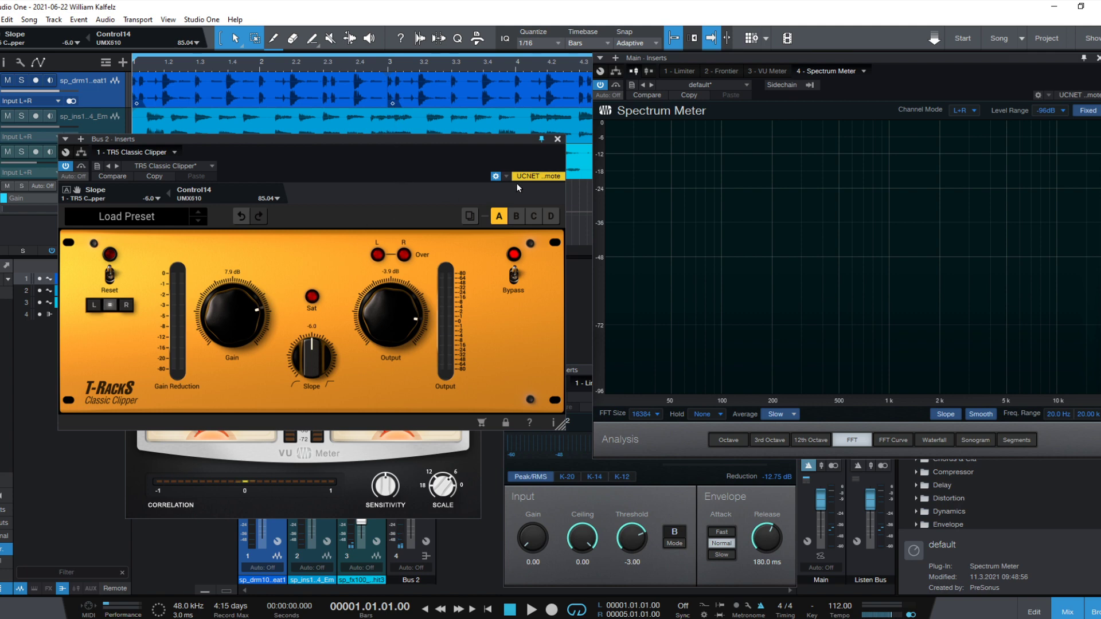
- Play the song, try the clipper at 15.0 dB Gain and -14.3 dB Output, settle on 5.8 and -3.4 dB, and shrink the Spectrum Meter window
{"action": "left_click_drag", "start_coordinate": [410, 143], "coordinate": [381, 70]}
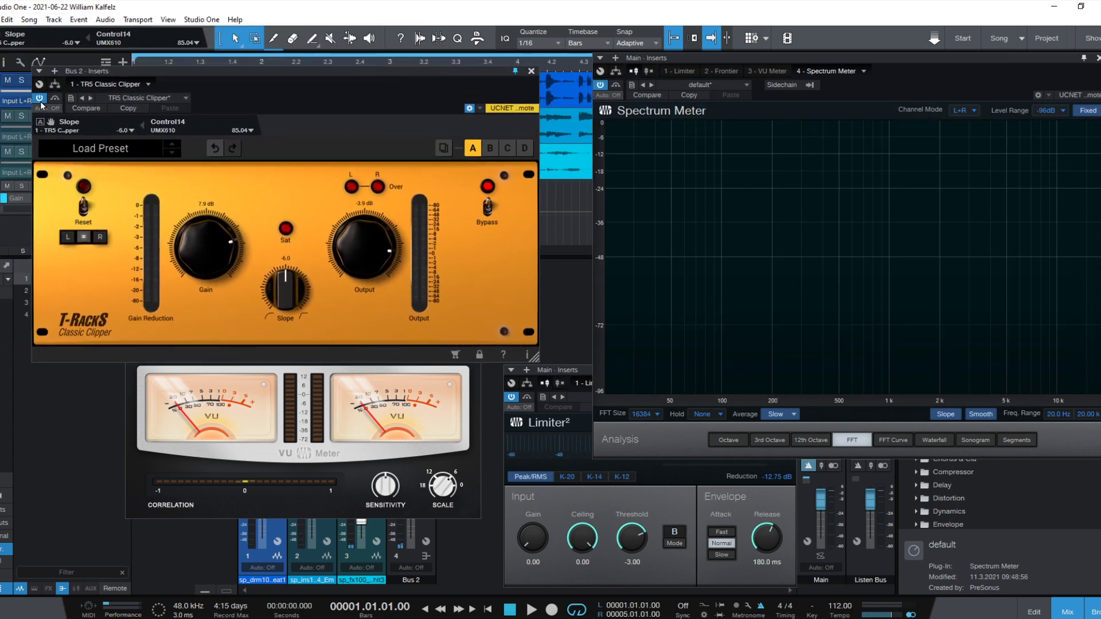
{"action": "key", "text": "space"}
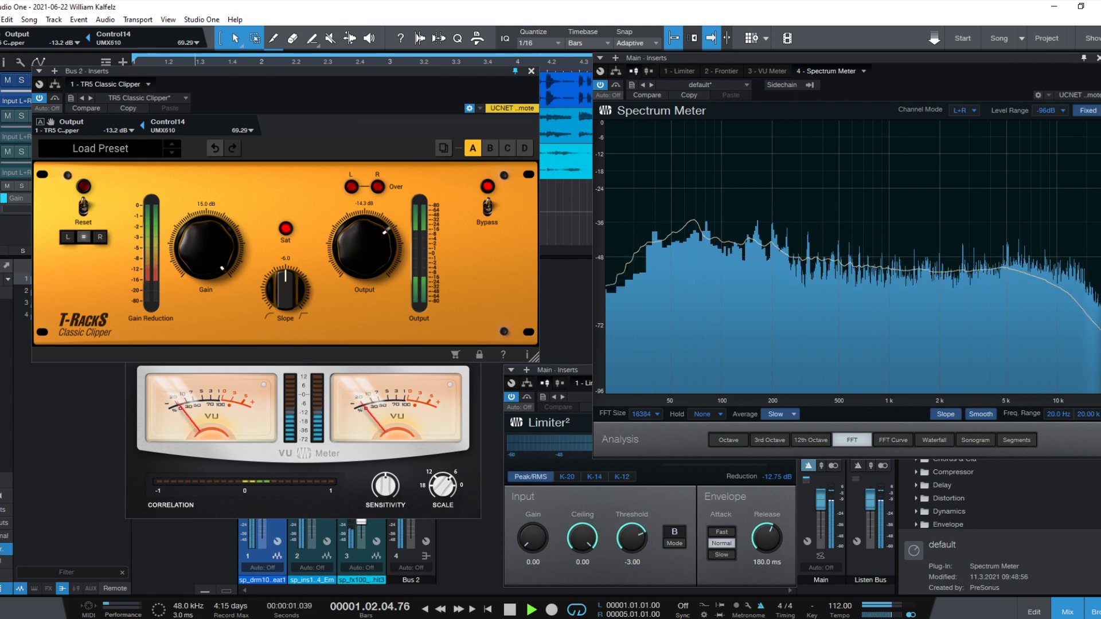
{"action": "left_click_drag", "start_coordinate": [1096, 453], "coordinate": [1091, 367]}
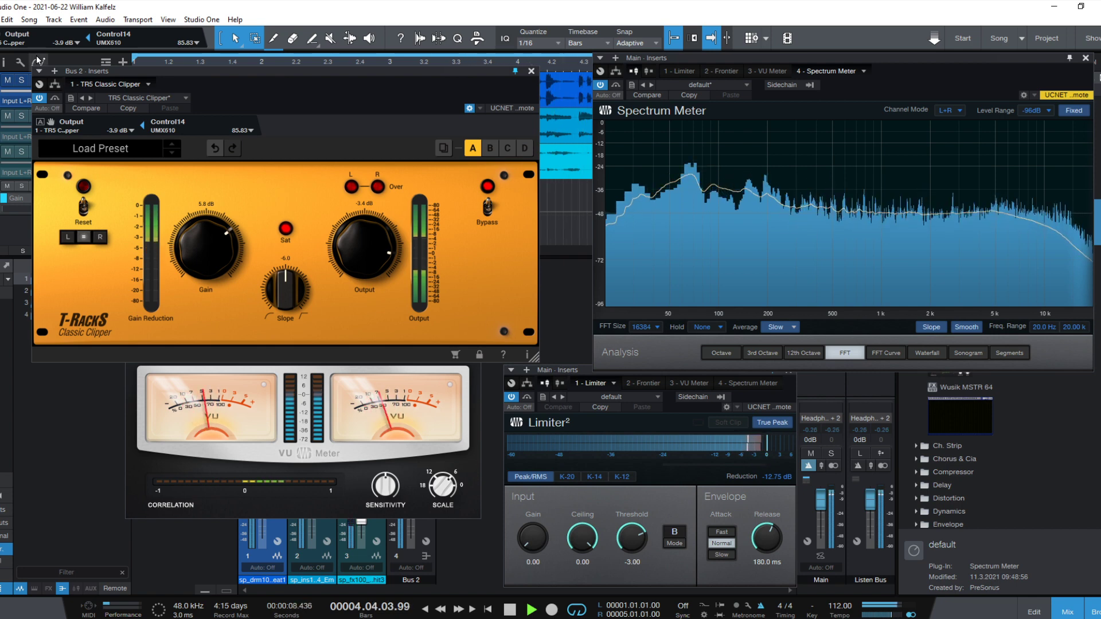
- Bypass and re-enable the clipper to compare levels, set its Output to -1.8 dB, and stop playback
{"action": "left_click", "coordinate": [40, 99]}
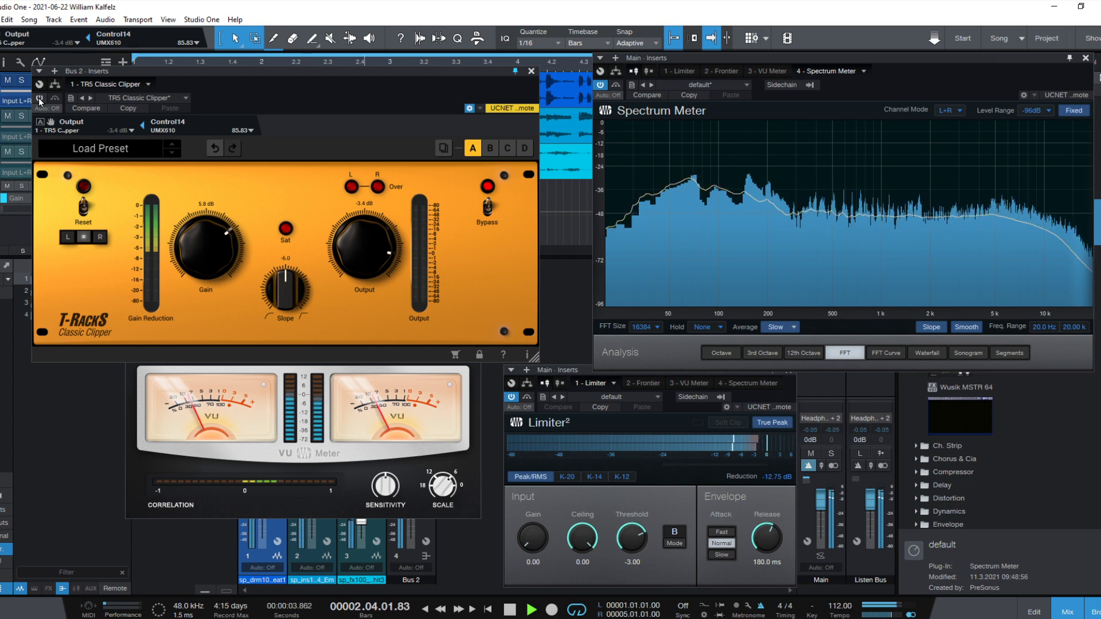
{"action": "left_click", "coordinate": [39, 100]}
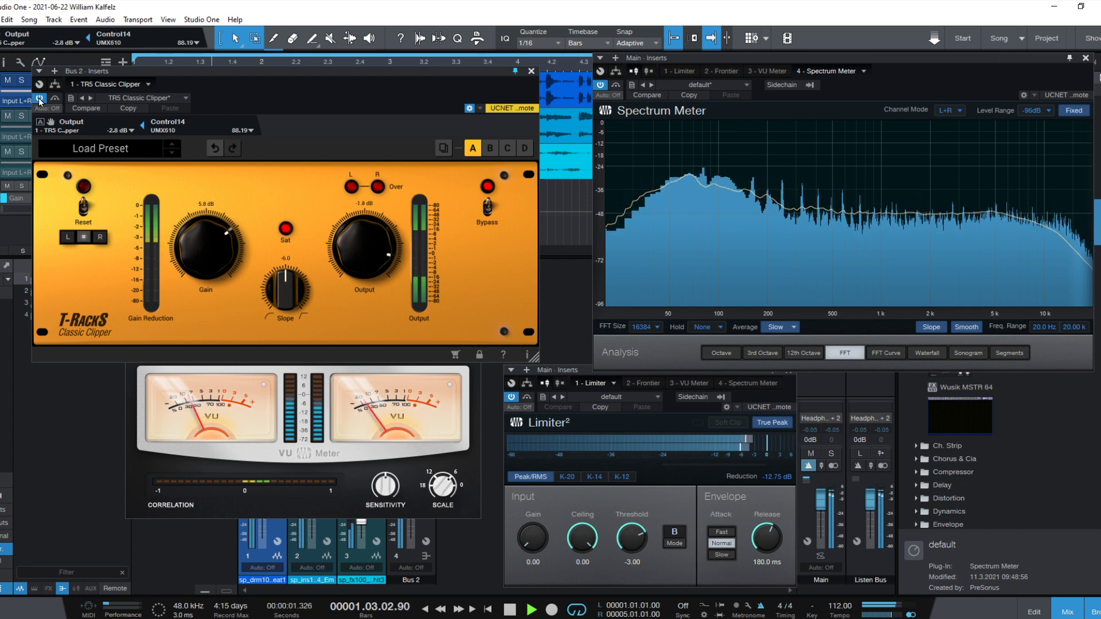
{"action": "key", "text": "space"}
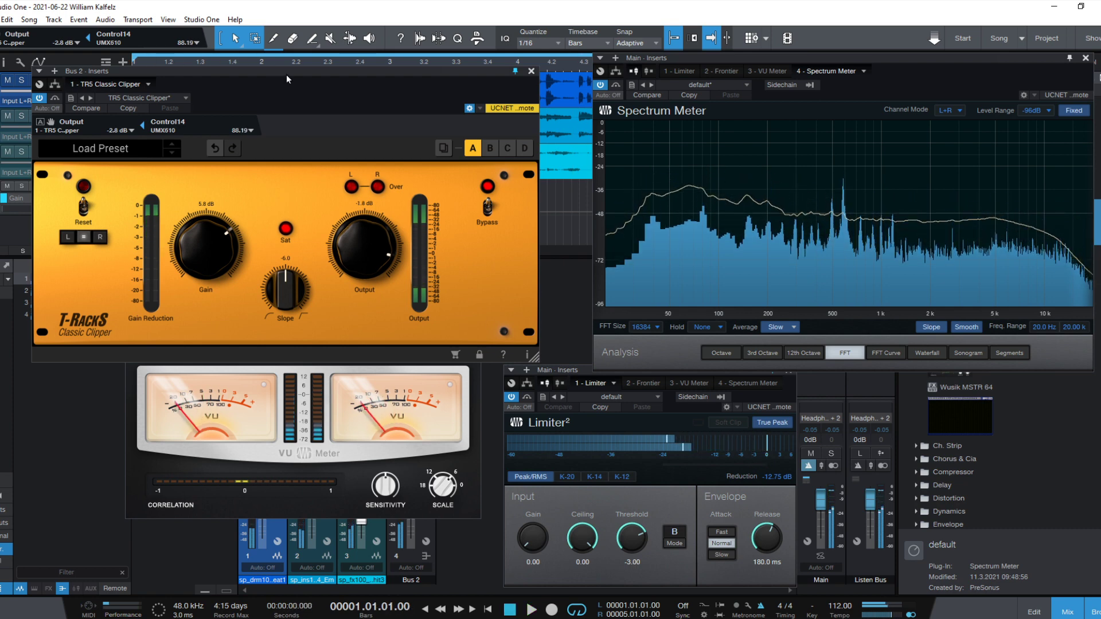
- Close the Spectrum Meter window and move the clipper window into its place
{"action": "left_click_drag", "start_coordinate": [287, 75], "coordinate": [320, 80]}
{"action": "left_click", "coordinate": [1091, 54]}
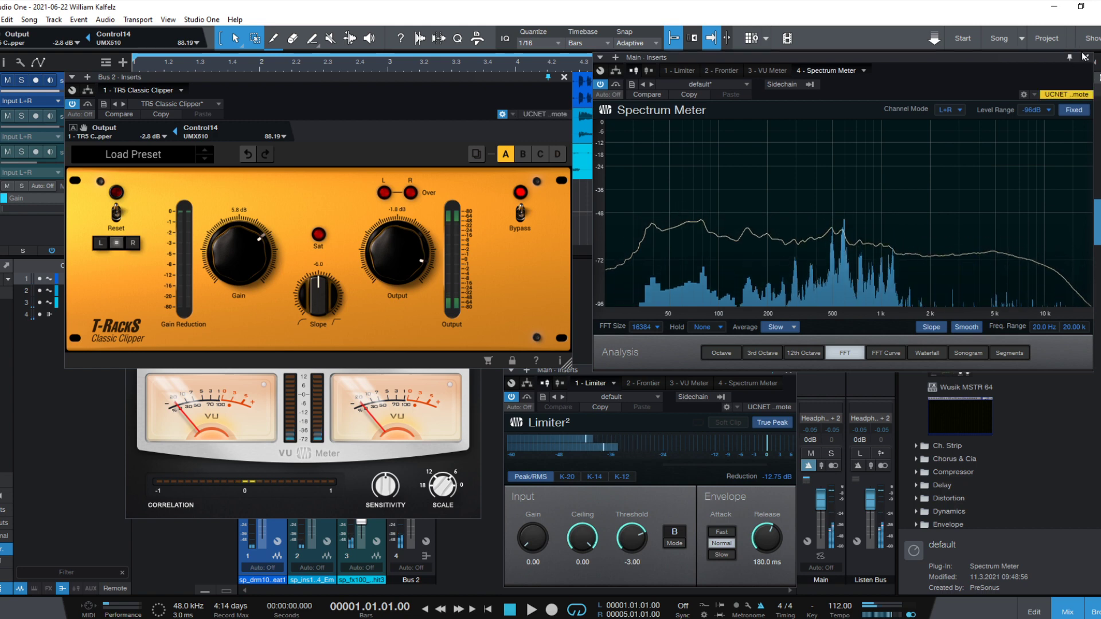
{"action": "left_click", "coordinate": [1086, 58]}
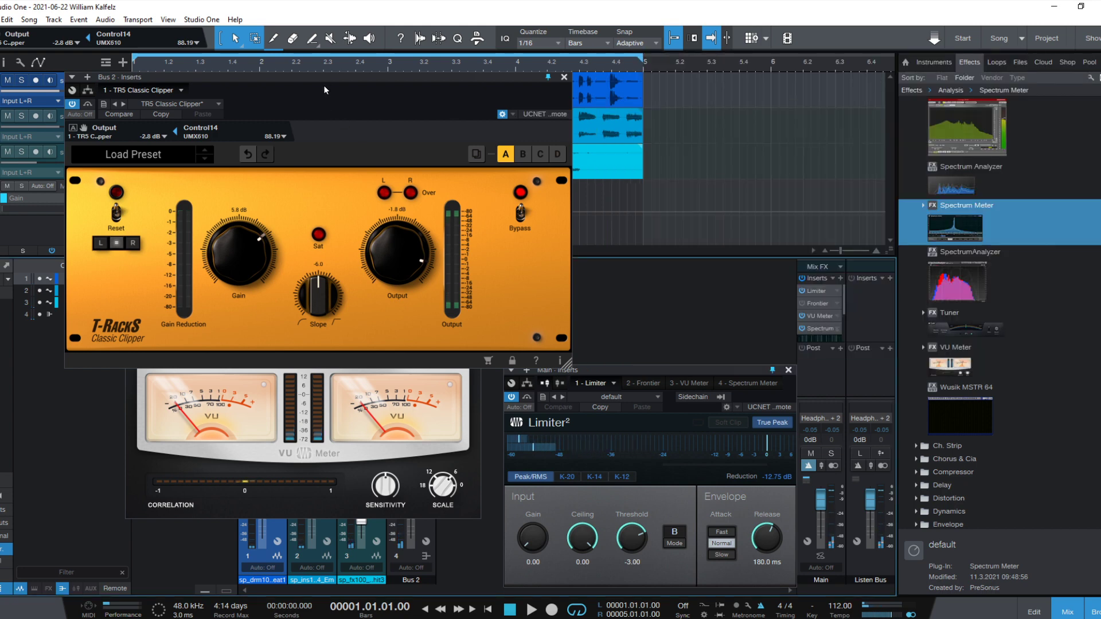
{"action": "left_click_drag", "start_coordinate": [324, 82], "coordinate": [785, 59]}
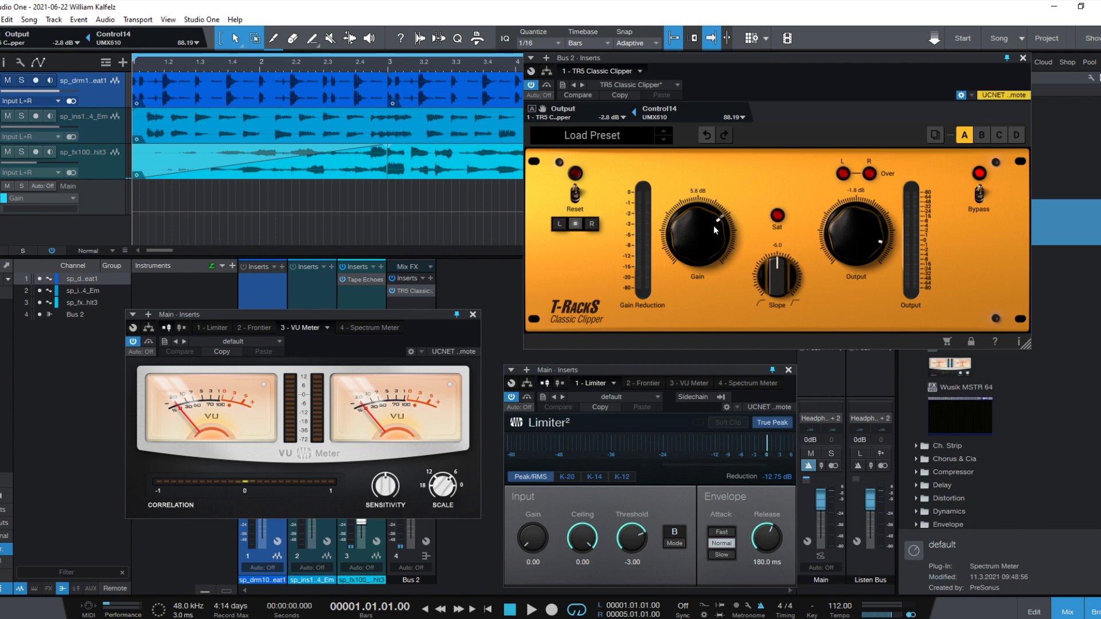
- During playback, set the clipper's Gain to 6.3 dB and Output to -3.4 dB, compare it bypassed and active, and stop
{"action": "key", "text": "space"}
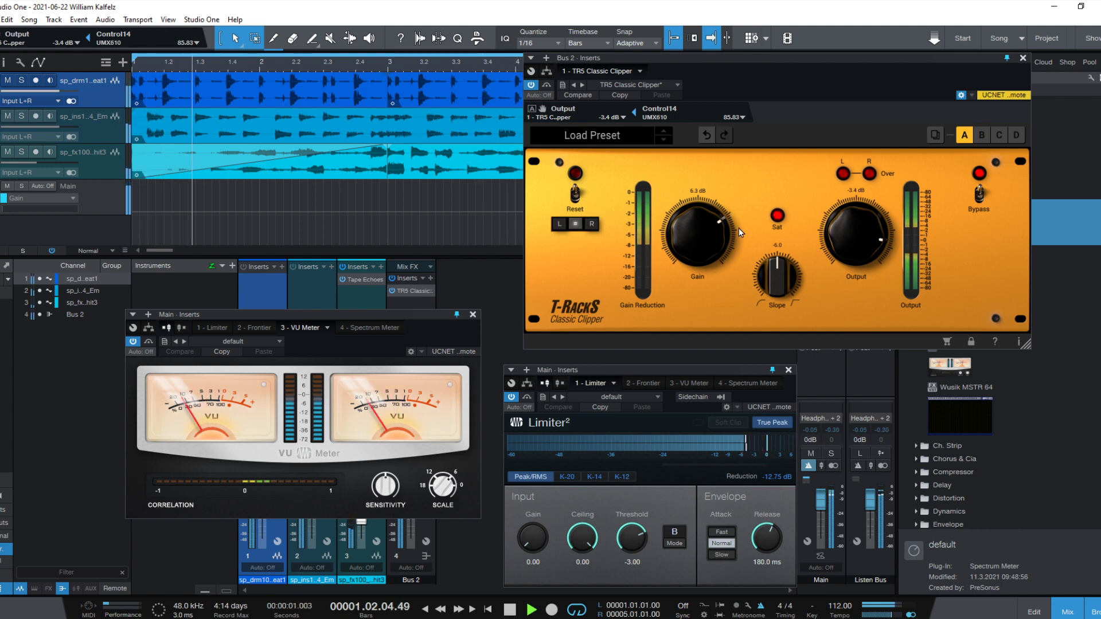
{"action": "left_click", "coordinate": [531, 86]}
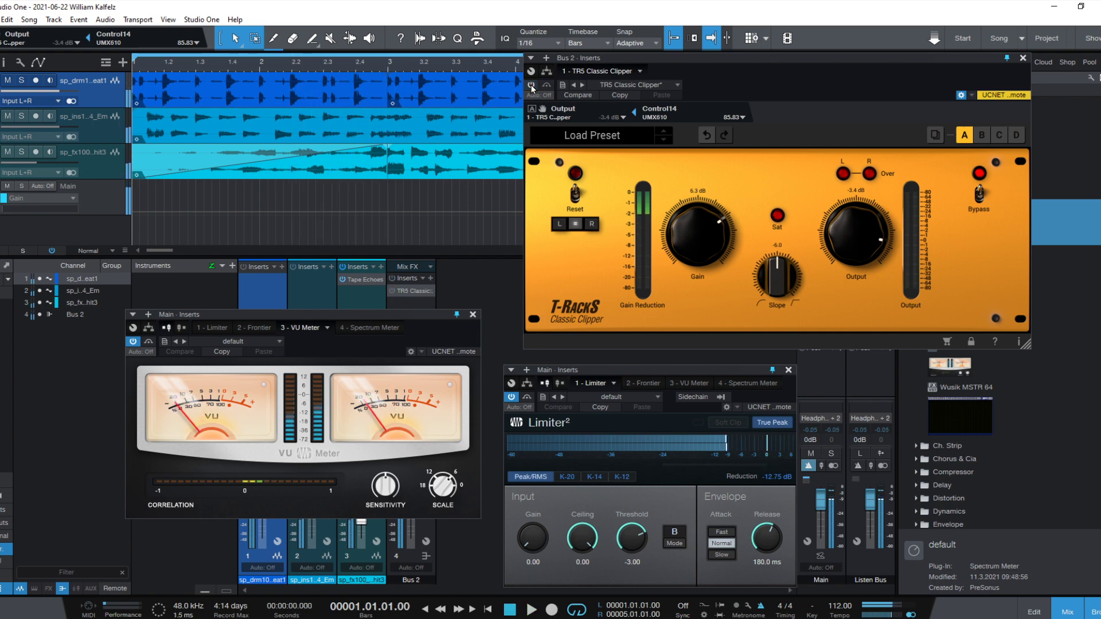
{"action": "left_click", "coordinate": [531, 86]}
{"action": "key", "text": "space"}
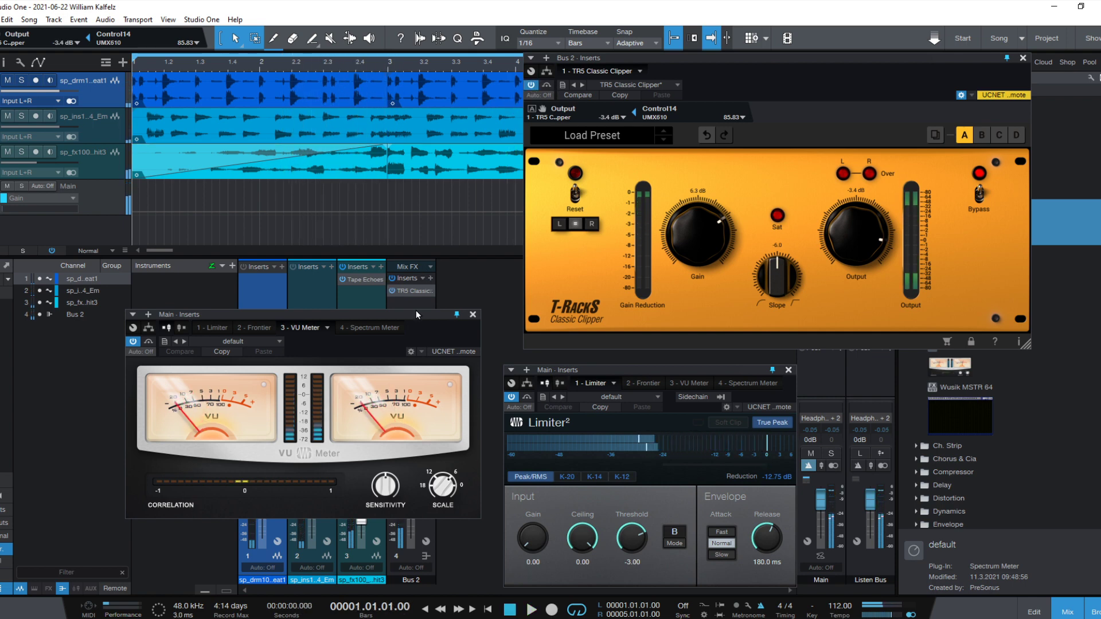
- Close the VU Meter and Limiter windows, and duplicate the Classic Clipper in the Bus 2 inserts
{"action": "left_click", "coordinate": [472, 315]}
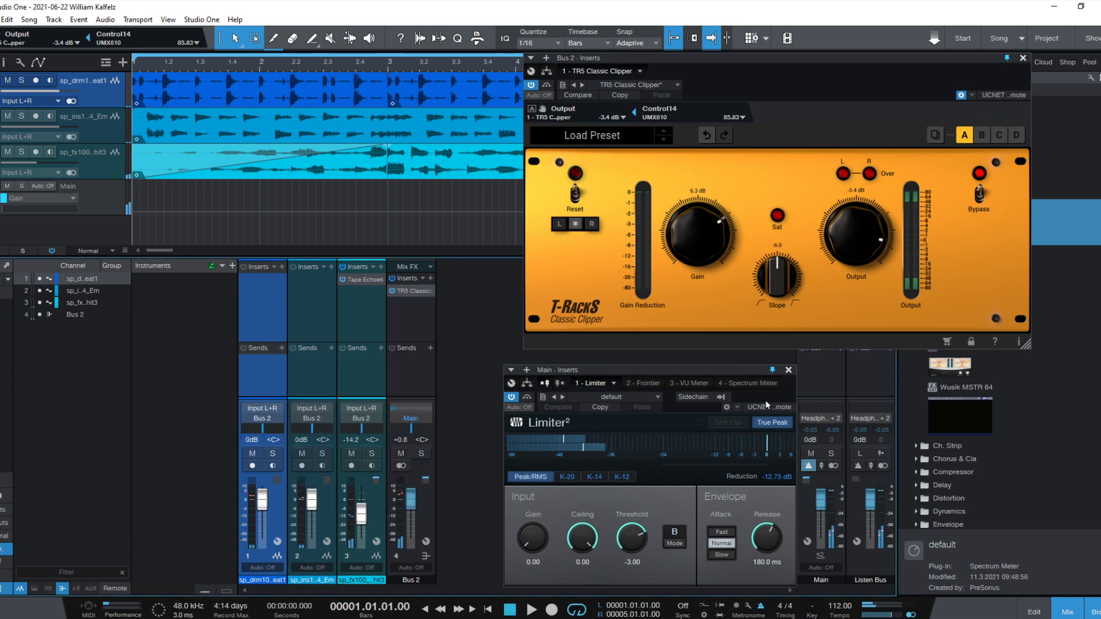
{"action": "left_click", "coordinate": [789, 371]}
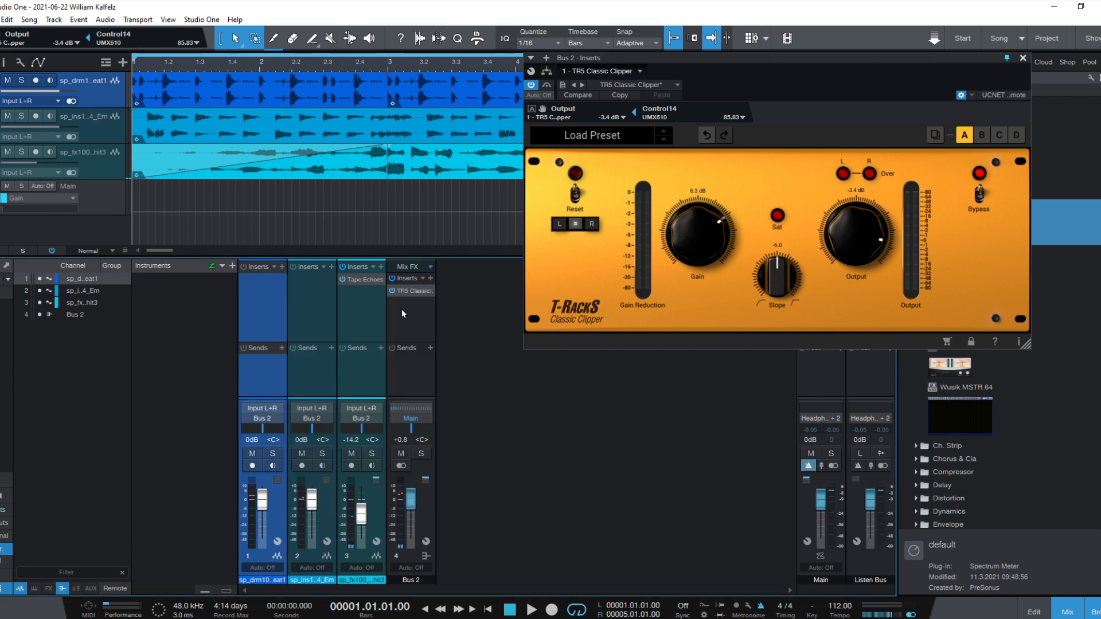
{"action": "left_click_drag", "start_coordinate": [410, 293], "coordinate": [414, 319]}
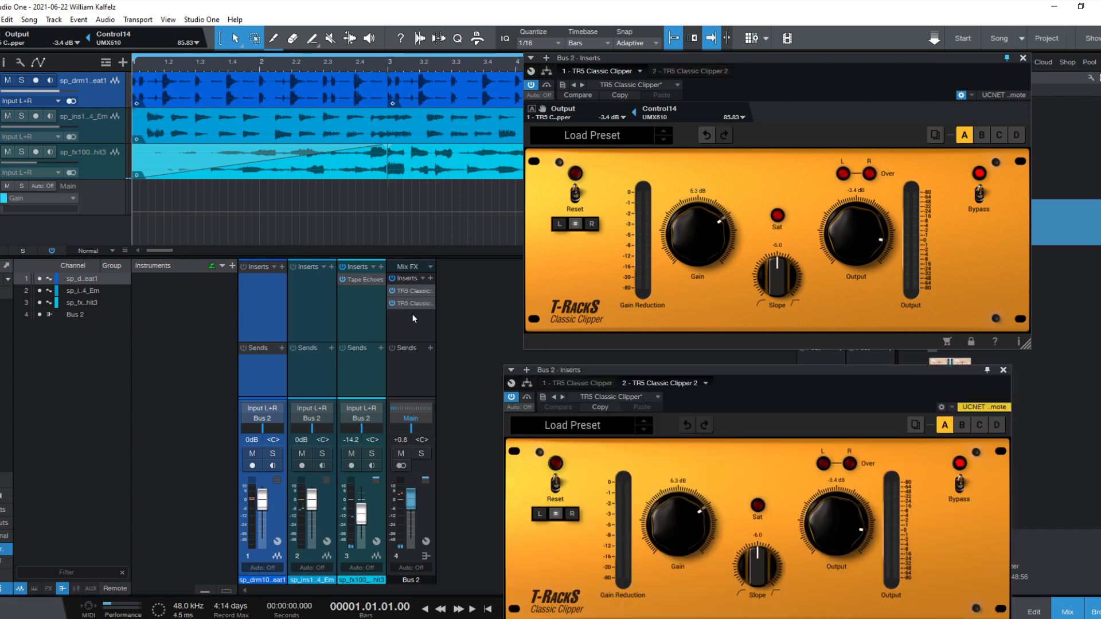
- Set the second clipper's Gain to 0.0 dB and arrange the two clipper windows side by side
{"action": "left_click_drag", "start_coordinate": [658, 499], "coordinate": [683, 511]}
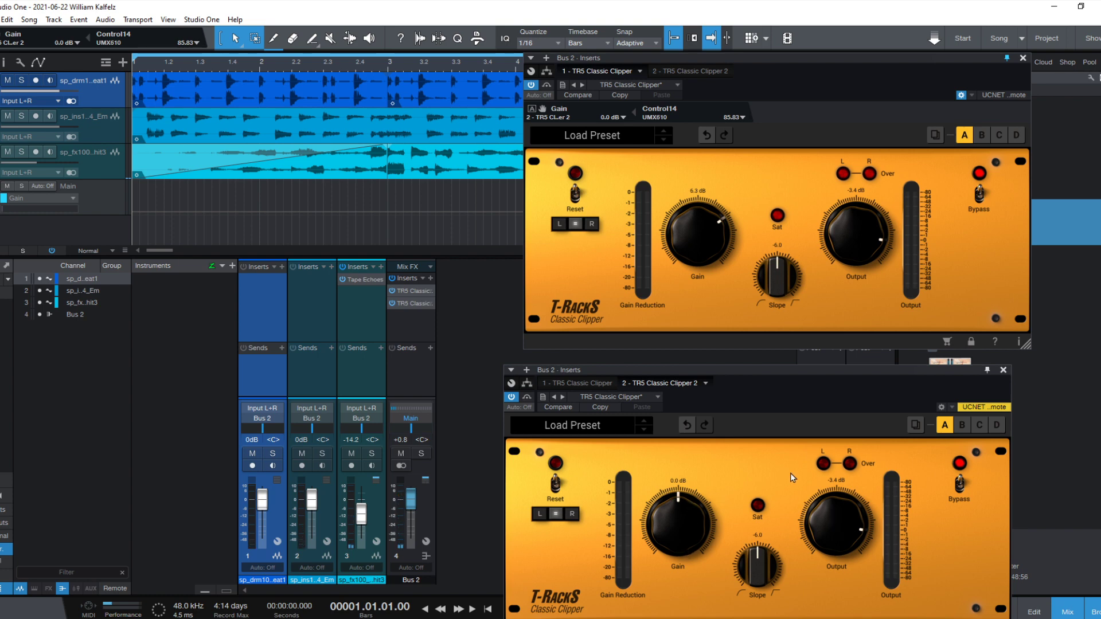
{"action": "left_click_drag", "start_coordinate": [750, 369], "coordinate": [225, 38]}
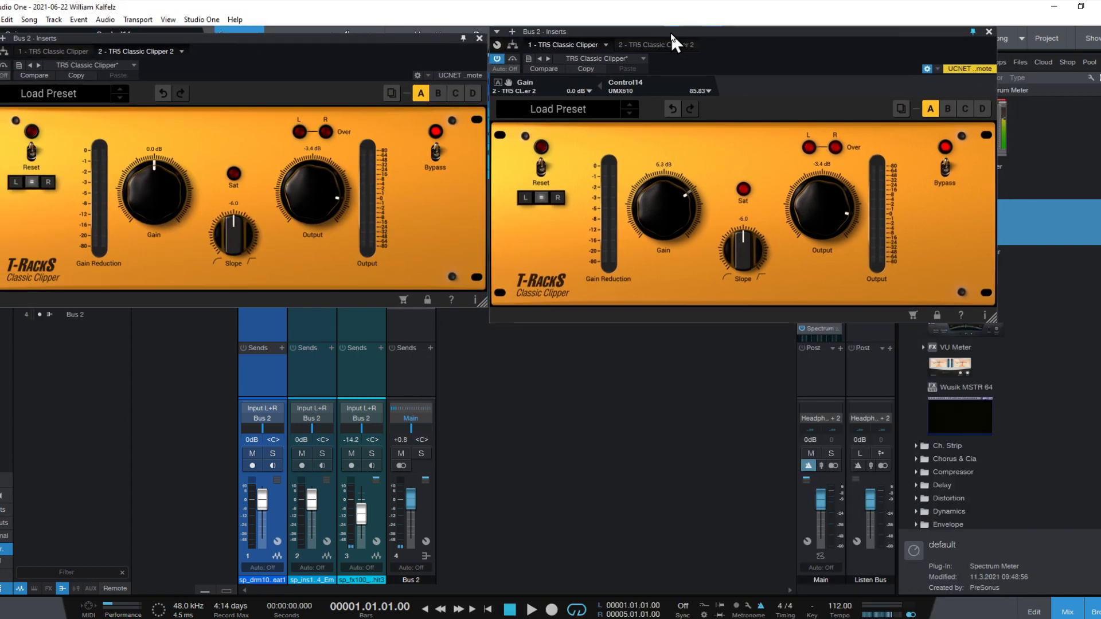
{"action": "left_click_drag", "start_coordinate": [545, 62], "coordinate": [554, 63]}
{"action": "left_click_drag", "start_coordinate": [335, 35], "coordinate": [374, 48]}
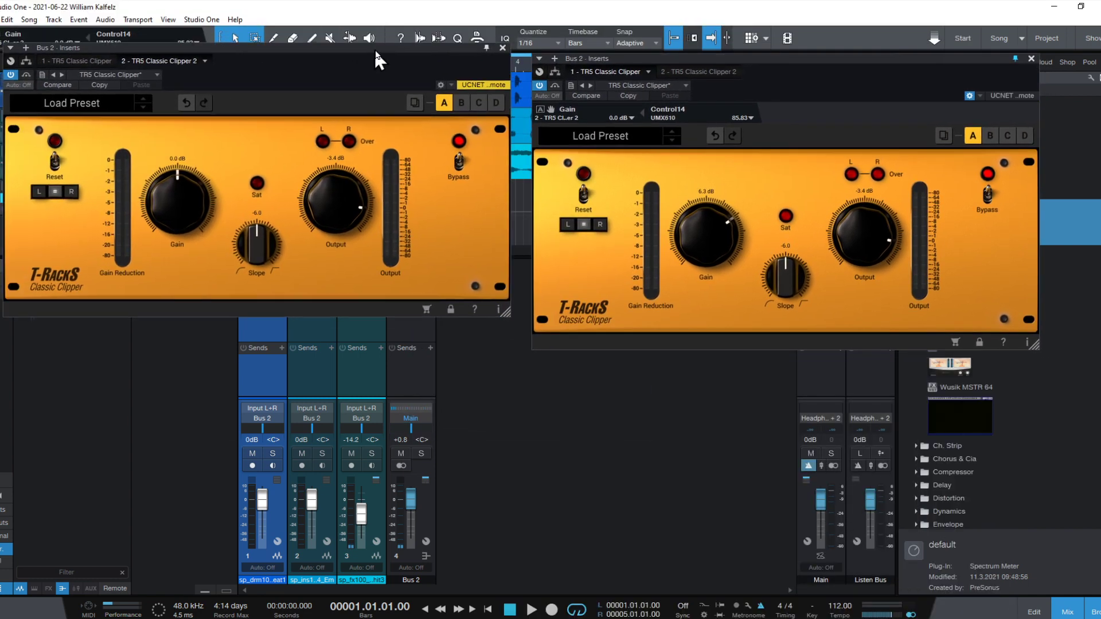
- Play the song, bypass the first clipper, and raise the second clipper's Output to 1.2 dB
{"action": "key", "text": "space"}
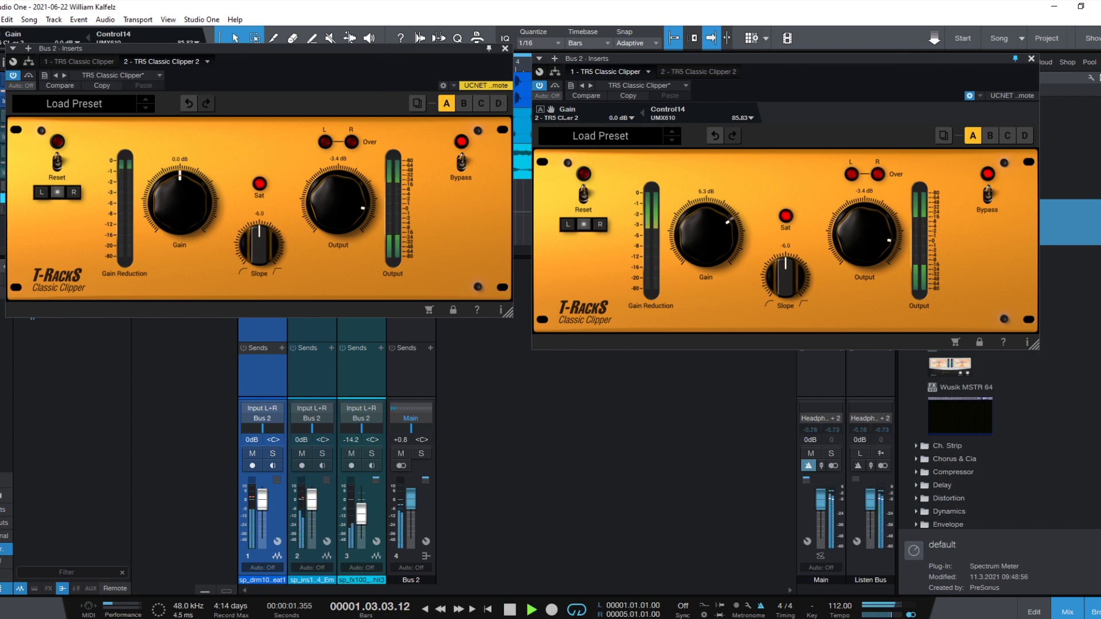
{"action": "left_click", "coordinate": [540, 86]}
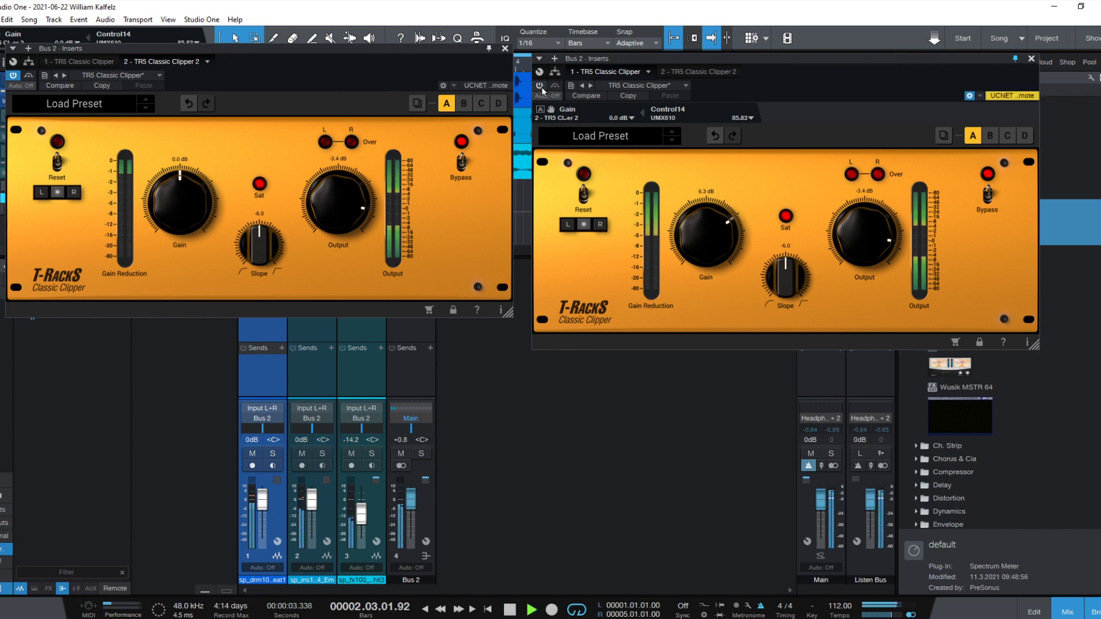
{"action": "scroll", "coordinate": [343, 193], "scroll_direction": "up", "scroll_amount": 5}
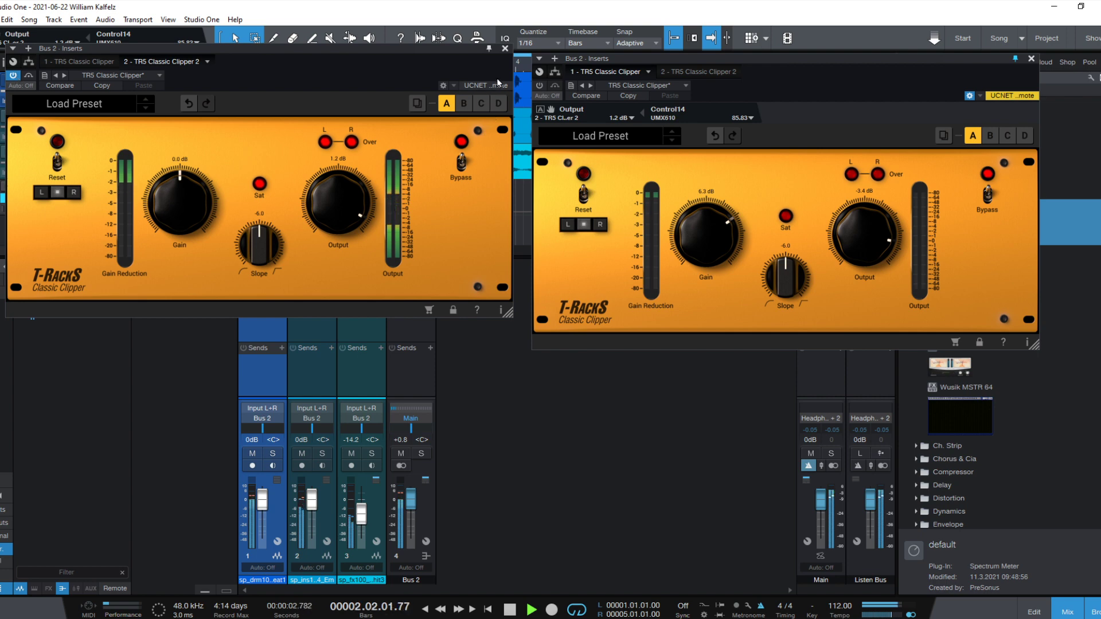
{"action": "left_click", "coordinate": [505, 52]}
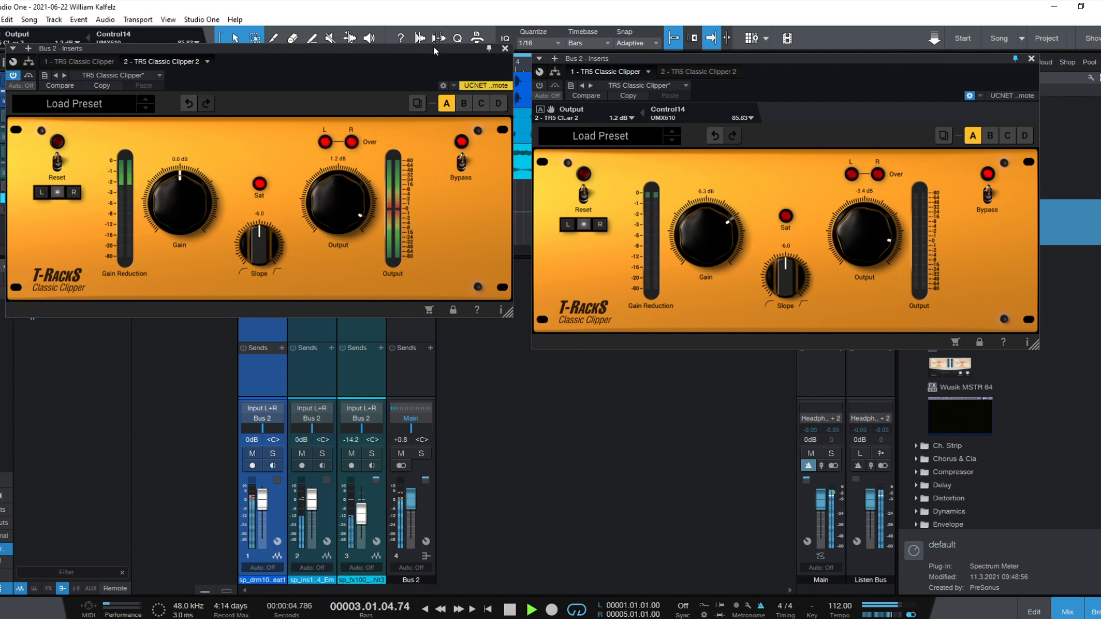
- Place the second clipper's window below the first, alternate between the two clippers during playback, and stop with only the second active
{"action": "left_click_drag", "start_coordinate": [434, 51], "coordinate": [982, 355]}
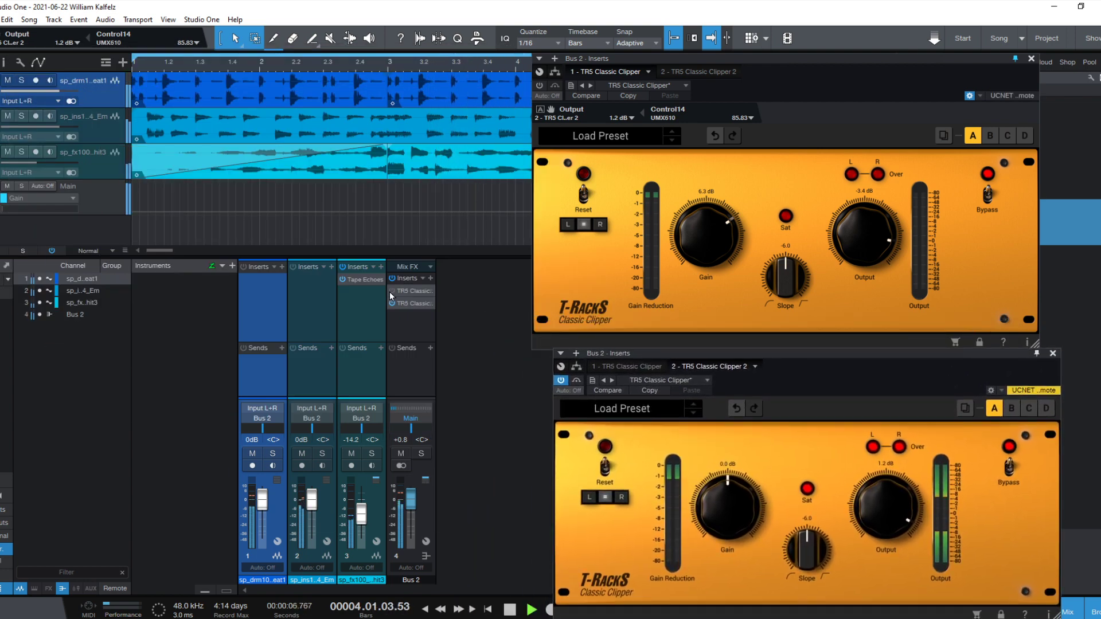
{"action": "left_click", "coordinate": [393, 290]}
{"action": "left_click", "coordinate": [392, 304]}
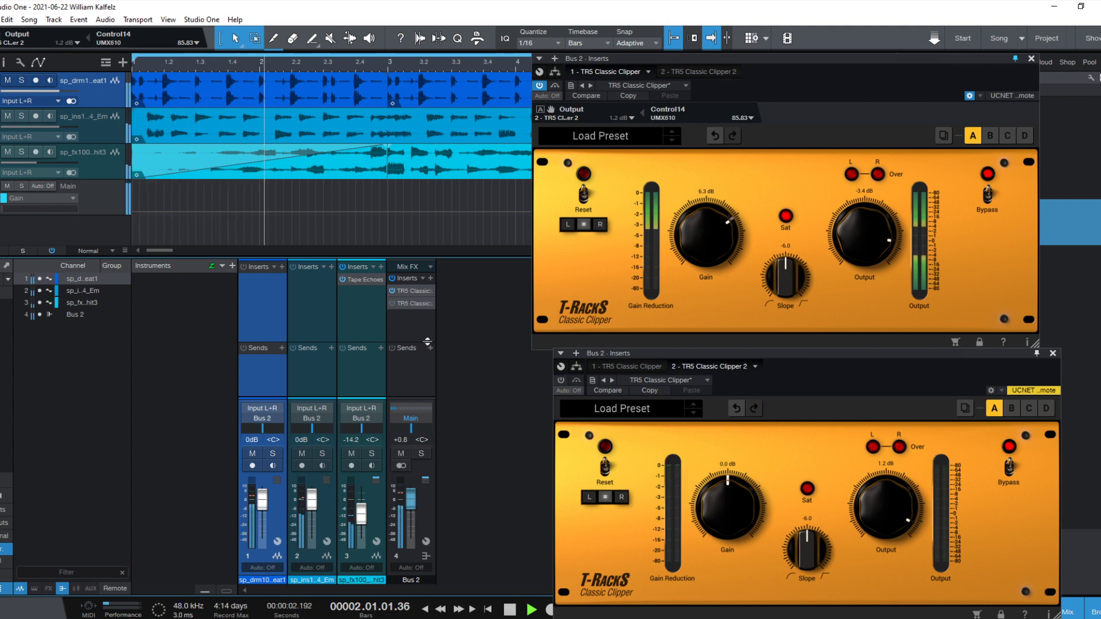
{"action": "left_click", "coordinate": [392, 303]}
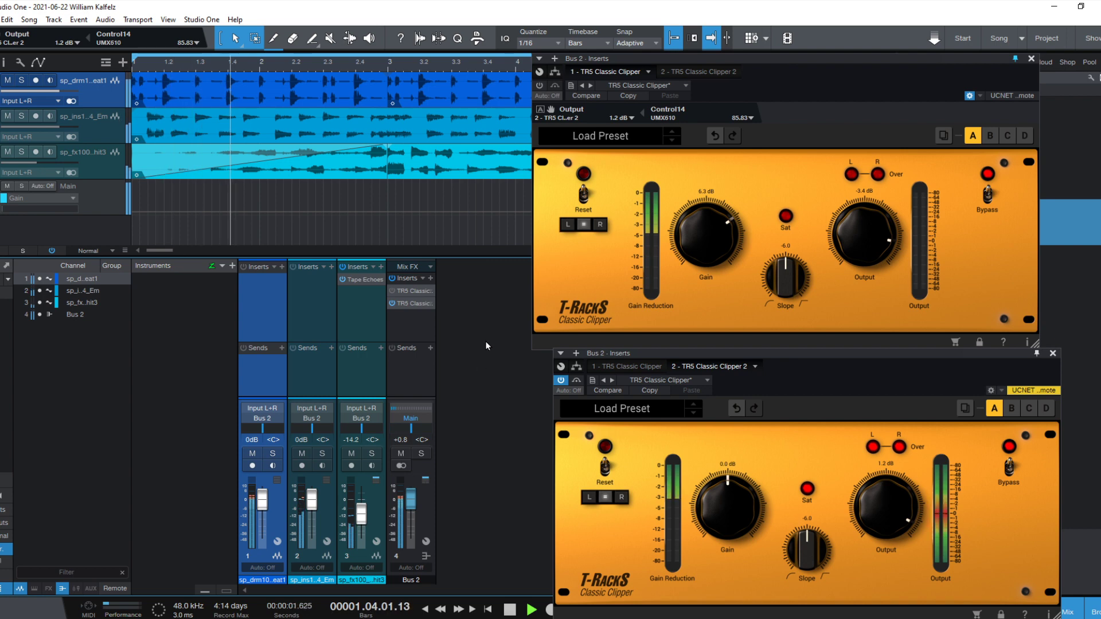
{"action": "key", "text": "space"}
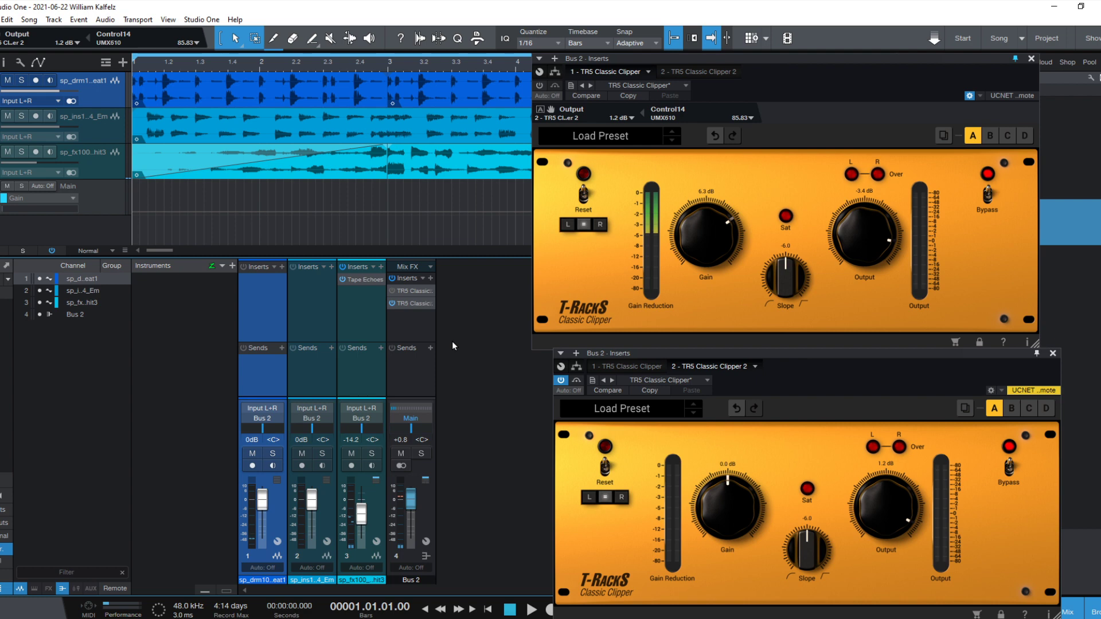
- Close both Classic Clipper windows
{"action": "left_click", "coordinate": [978, 296]}
{"action": "key", "text": "Escape"}
{"action": "left_click_drag", "start_coordinate": [860, 361], "coordinate": [754, 256]}
{"action": "key", "text": "Escape"}
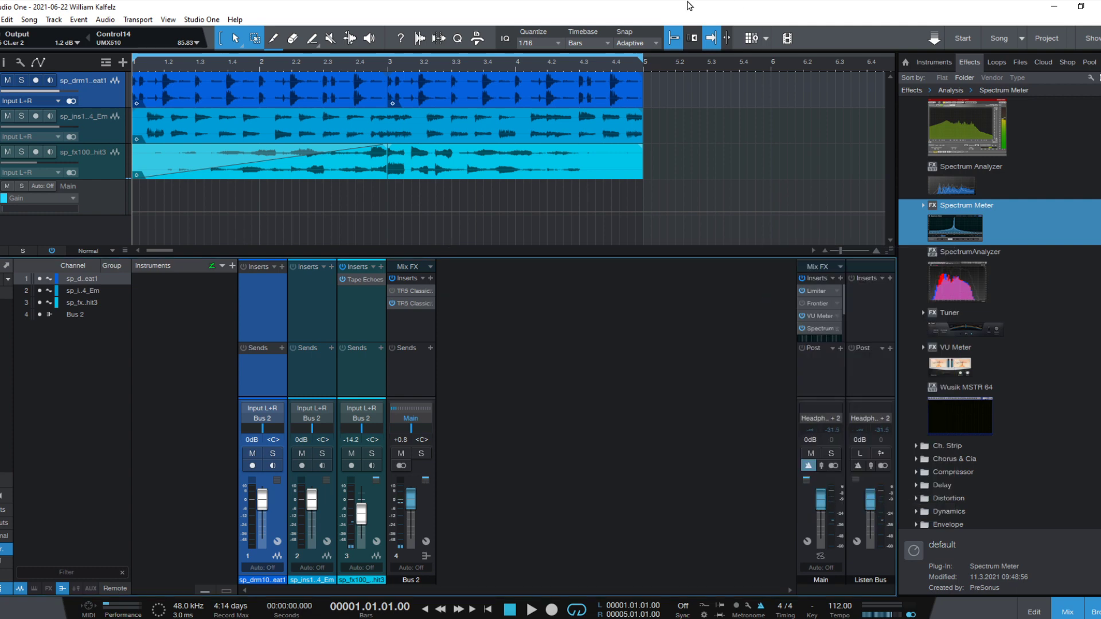